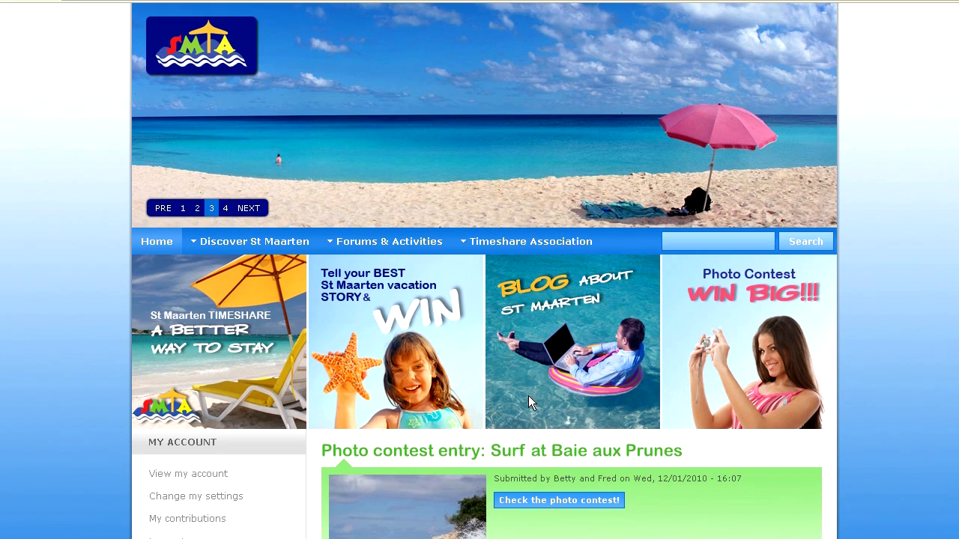
- Start creating a new content item of the News & Blog type
scroll(528, 379, down, 2)
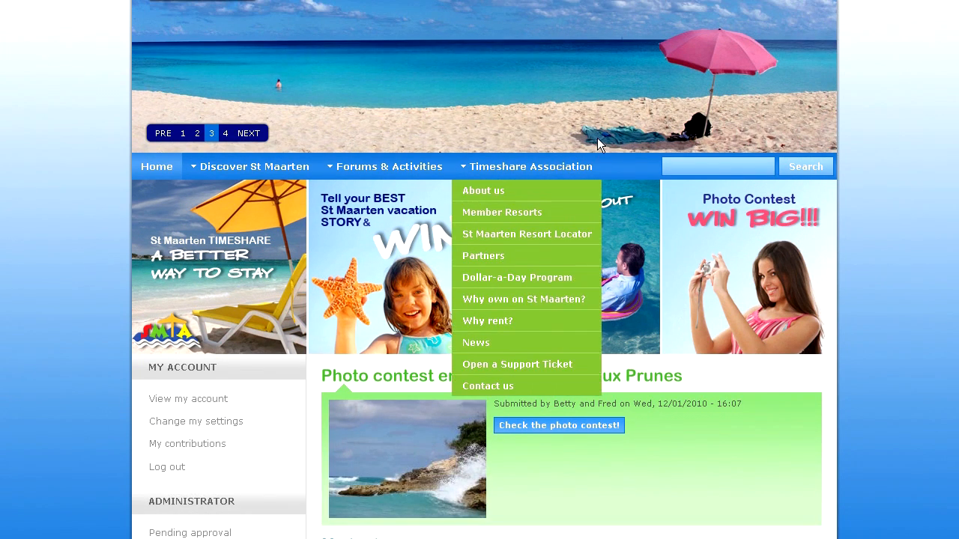
scroll(599, 150, up, 2)
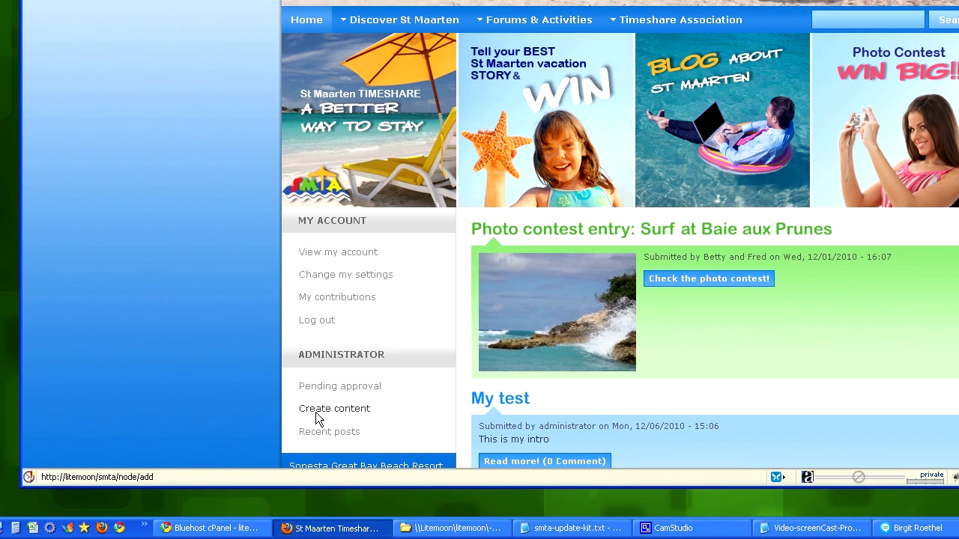
click(318, 411)
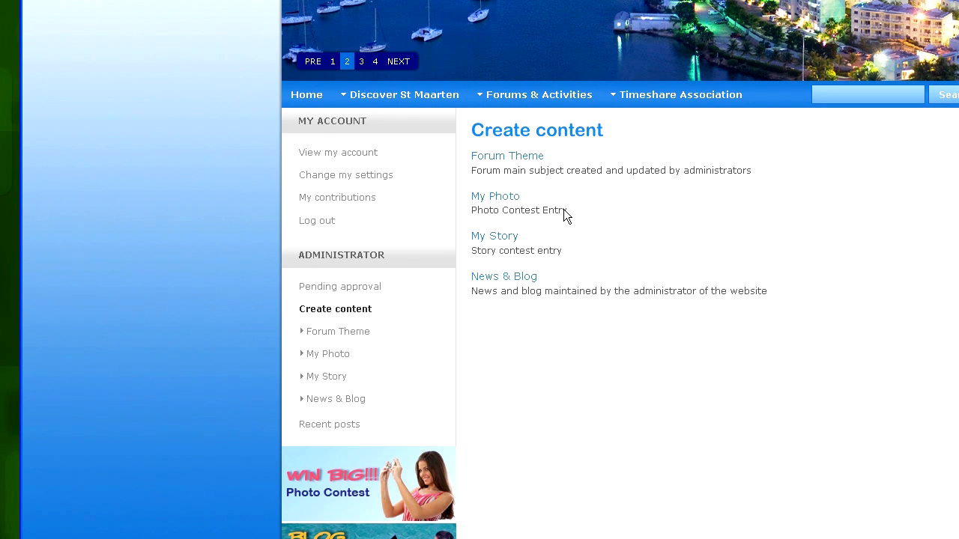
drag(573, 210, 472, 210)
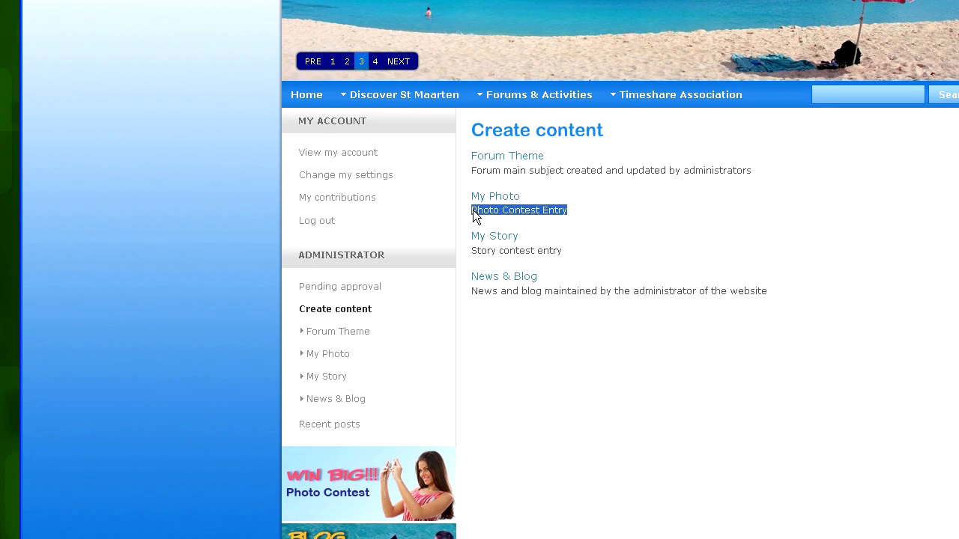
click(488, 217)
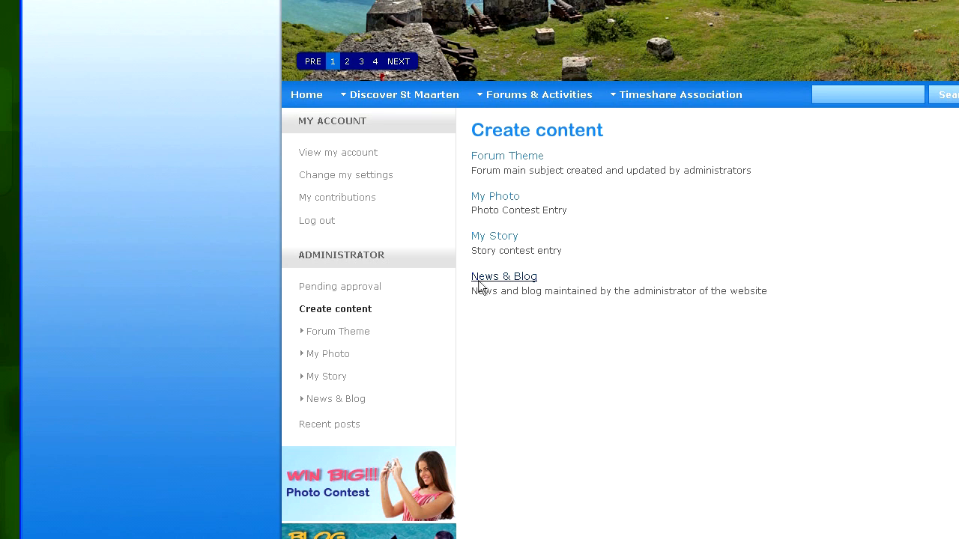
click(522, 279)
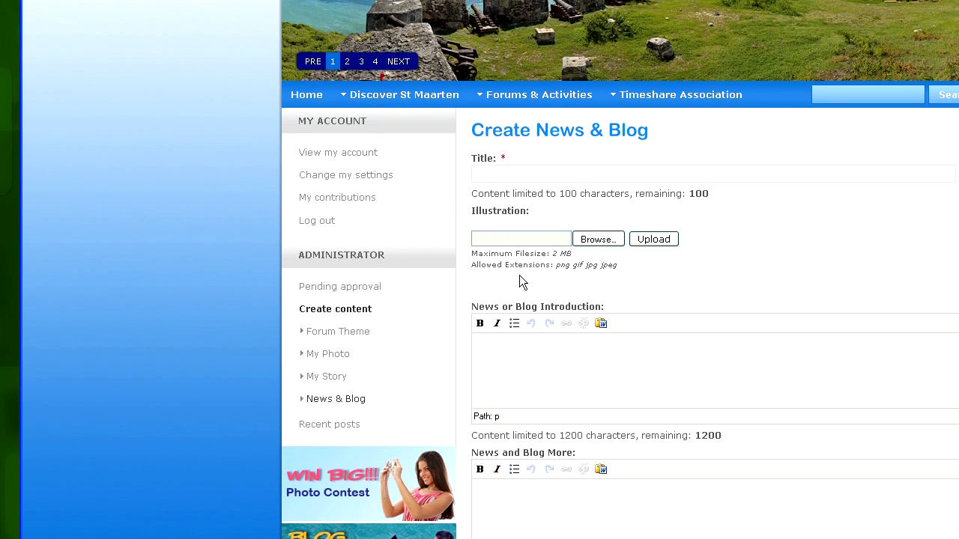
- Title the entry "My news" and write "This is my intro" as its News or Blog Introduction
click(544, 174)
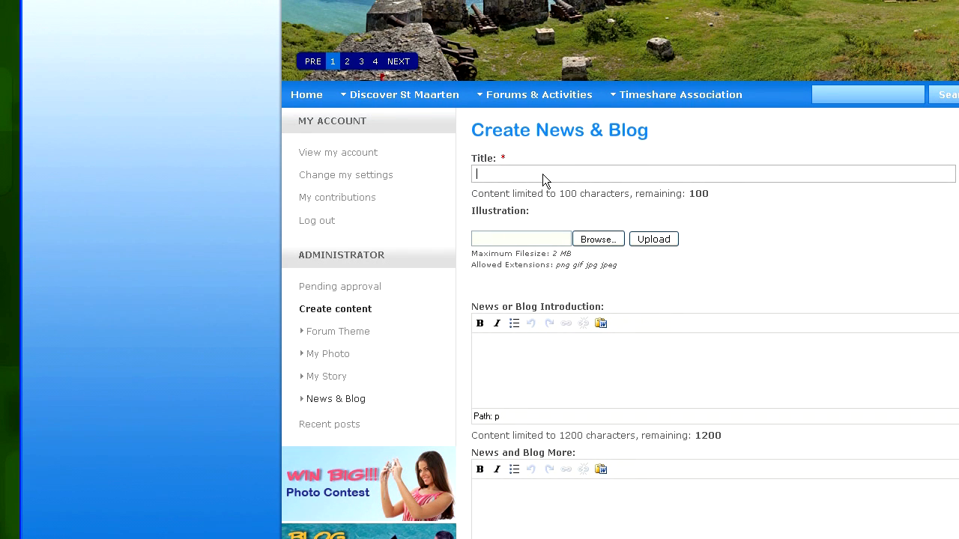
text(My )
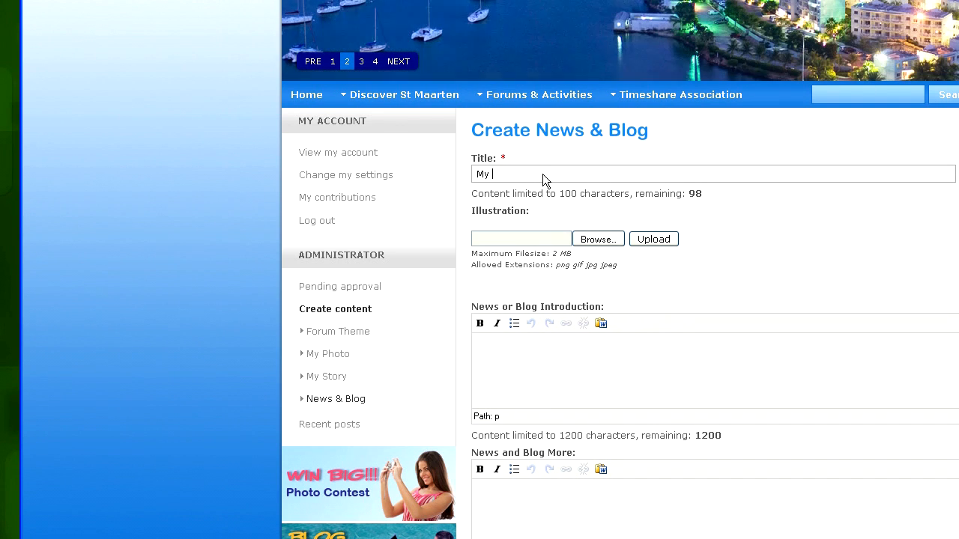
text(news)
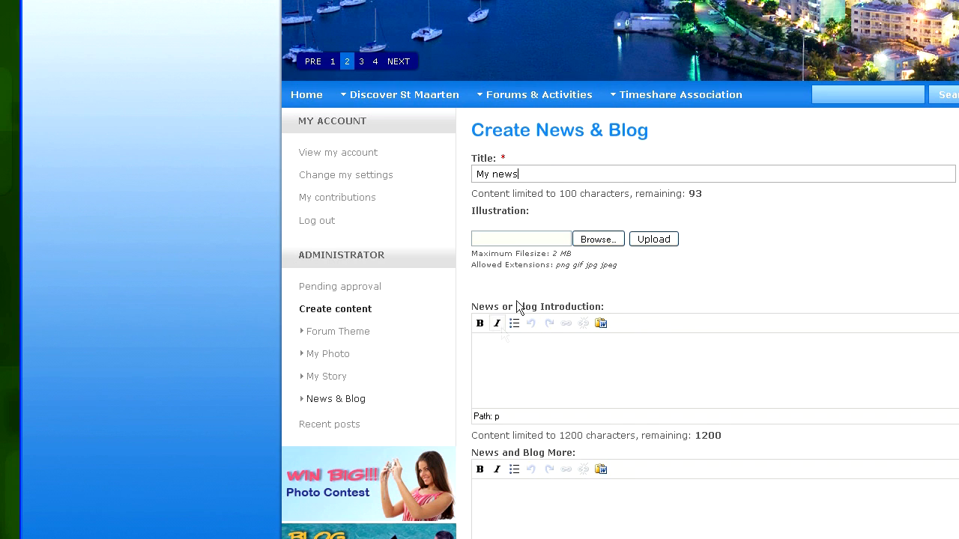
click(501, 364)
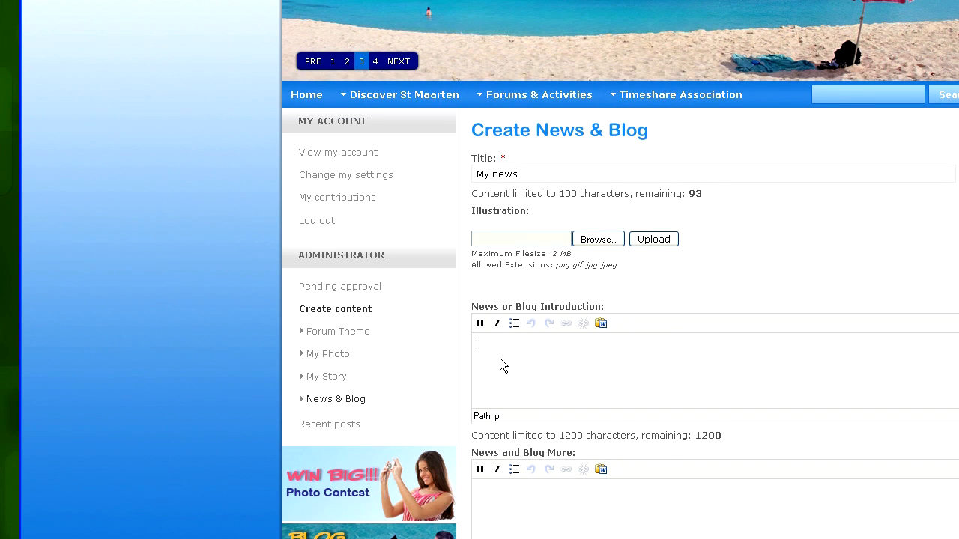
text(This)
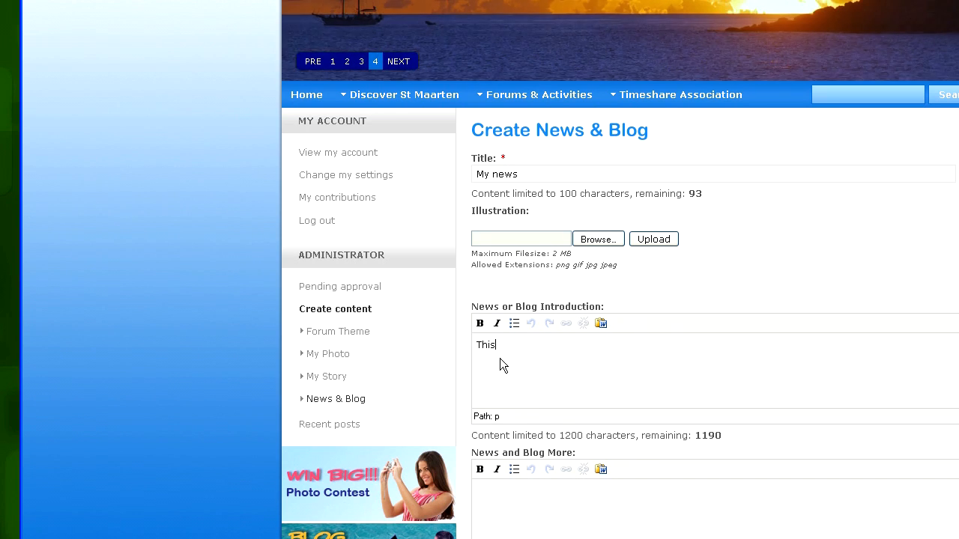
text( is my intro)
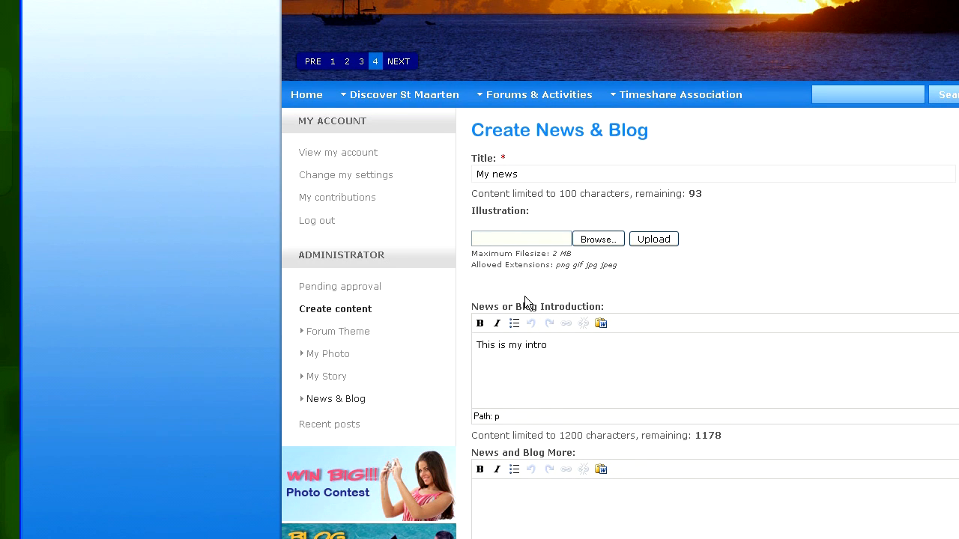
- Write "Main content" as the News and Blog More text and save the entry
scroll(547, 296, down, 3)
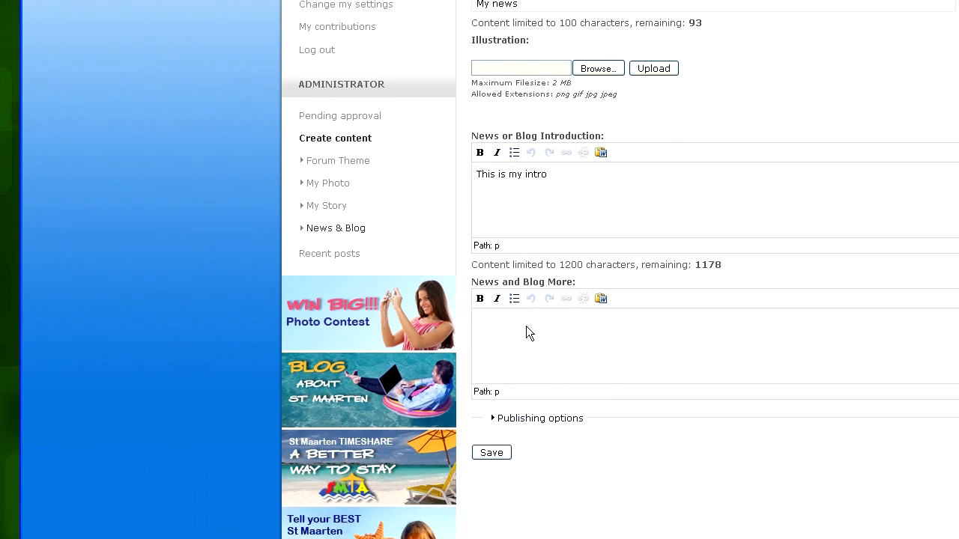
text(Main)
click(569, 173)
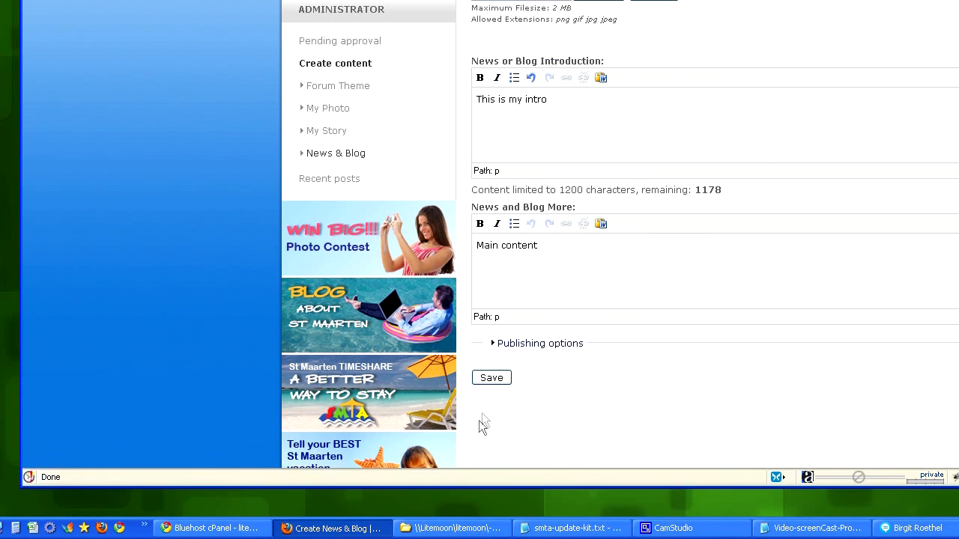
click(491, 453)
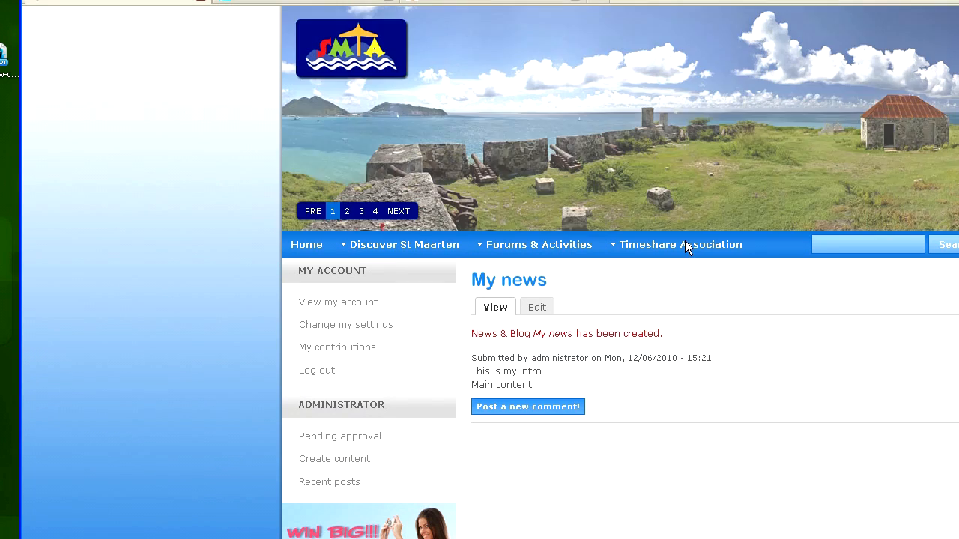
- Return to the home page and examine the introduction shown for the My news entry
mouse_move(687, 245)
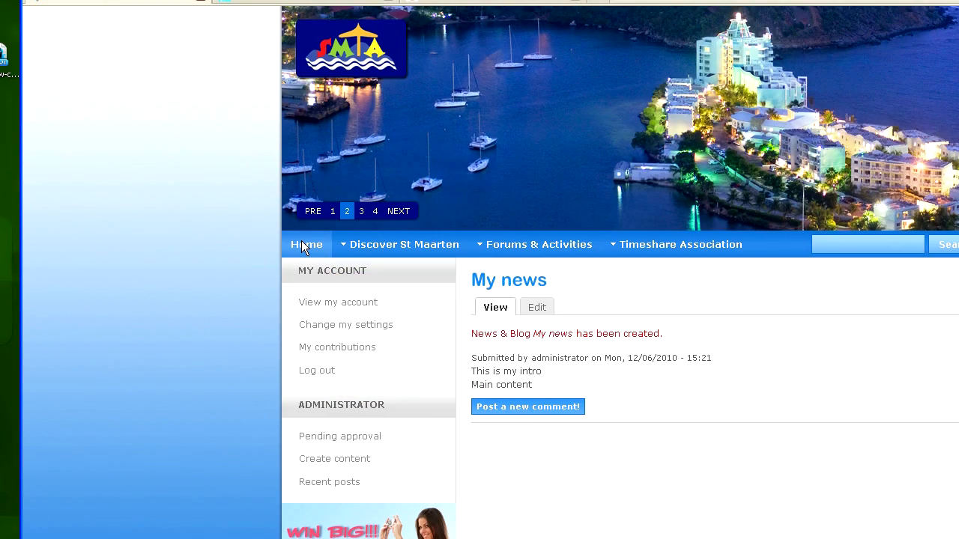
click(304, 248)
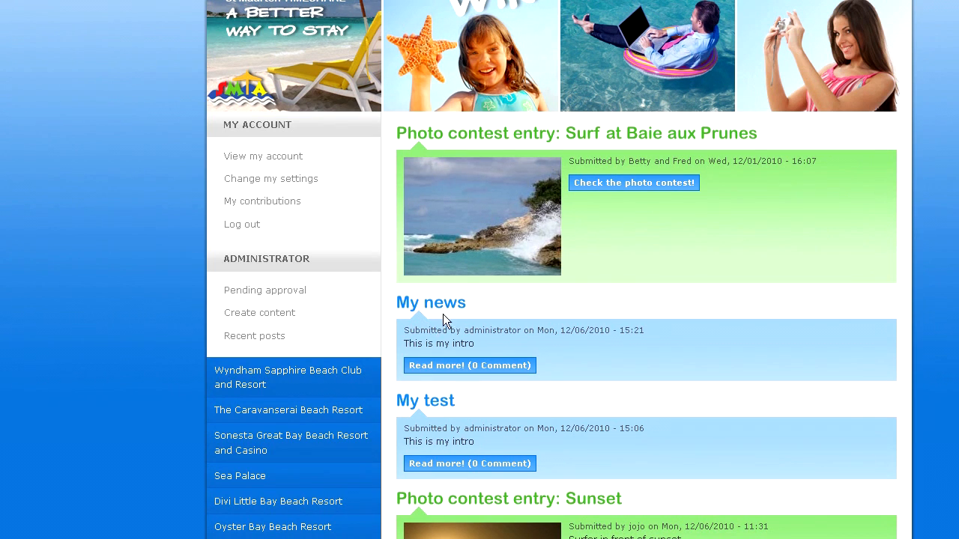
scroll(482, 306, down, 2)
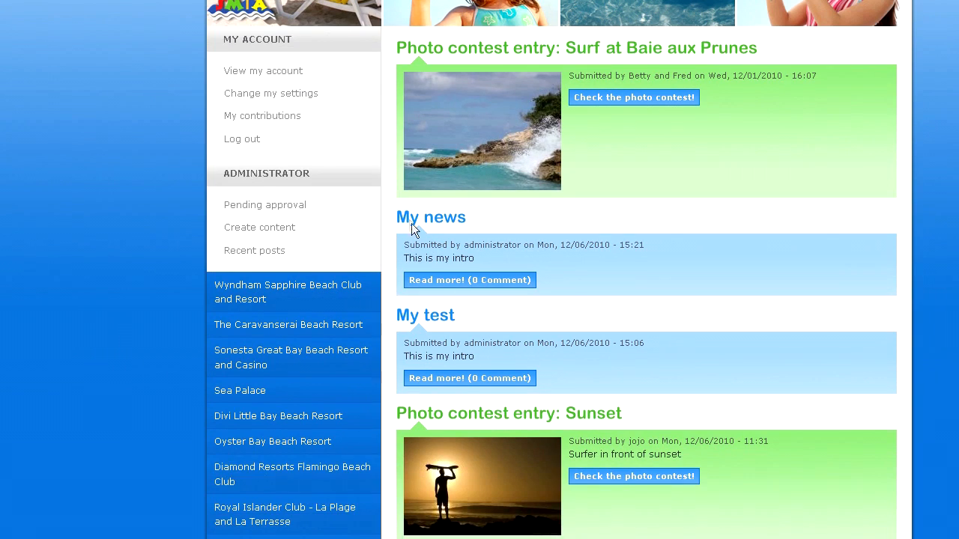
scroll(482, 398, down, 2)
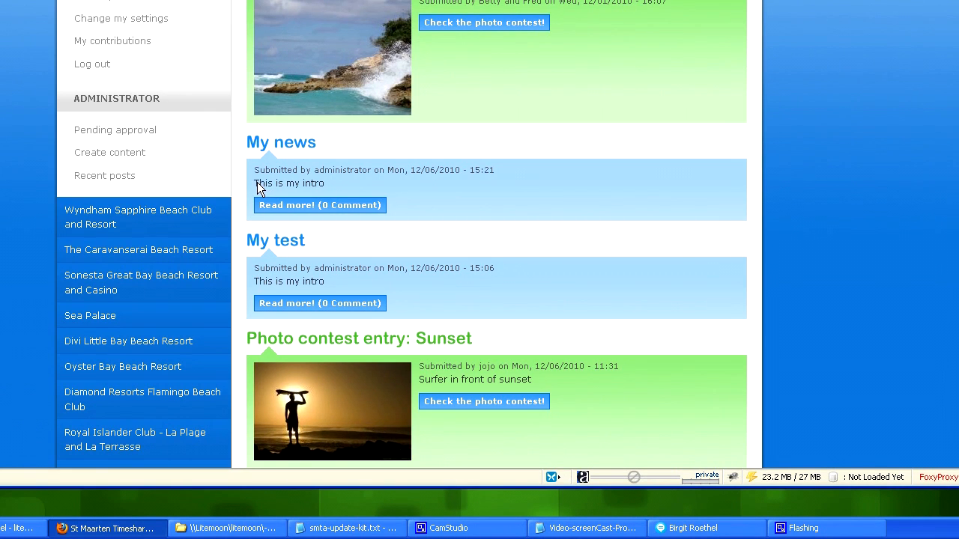
drag(256, 183, 325, 177)
click(326, 178)
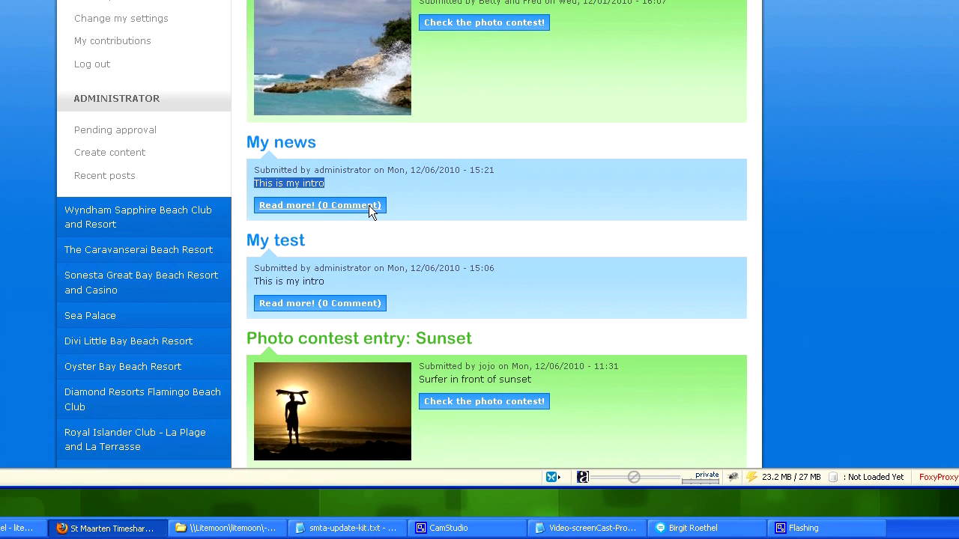
- Open the full My news entry from the home page and review its introduction and main text
click(278, 206)
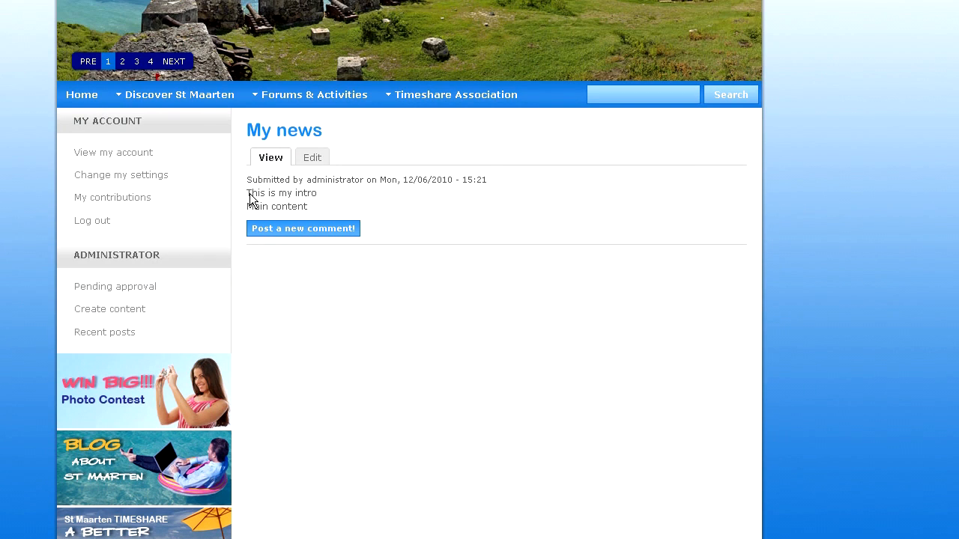
drag(249, 194, 334, 193)
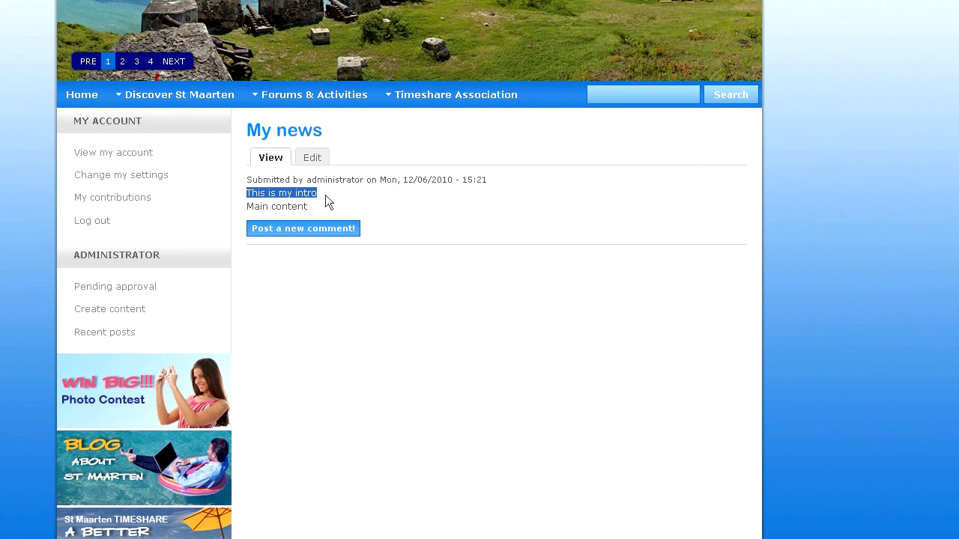
drag(245, 207, 332, 205)
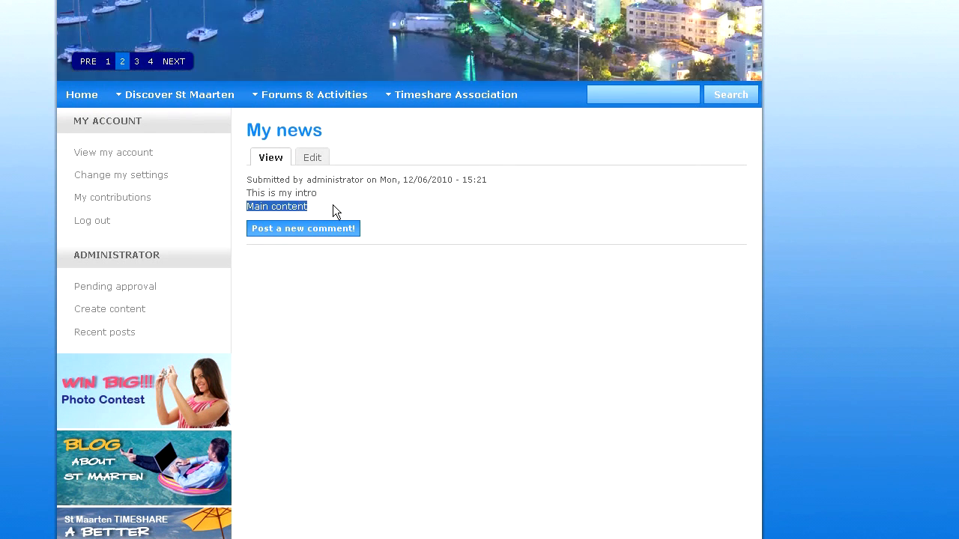
click(338, 198)
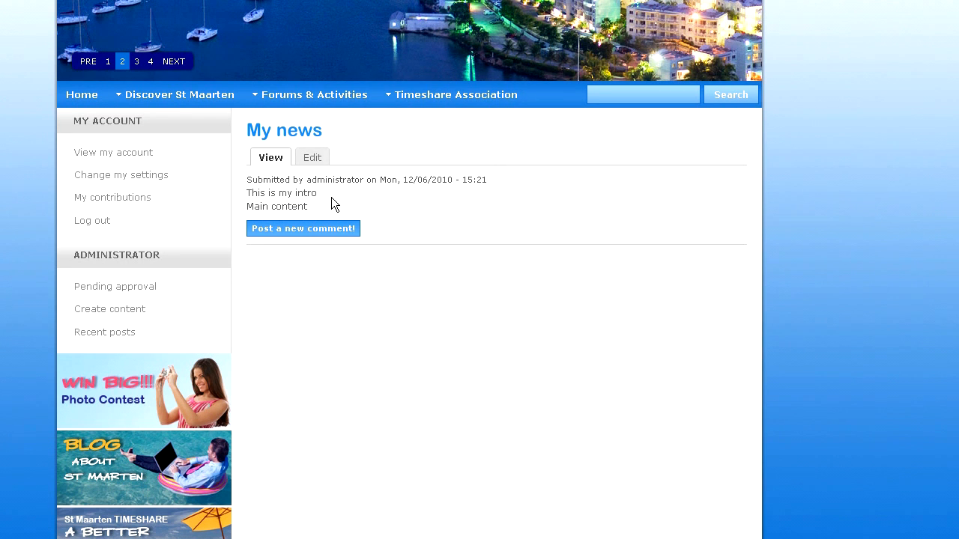
- Open the Timeshare Association's News page and look for the My news entry in the list
scroll(330, 177, up, 2)
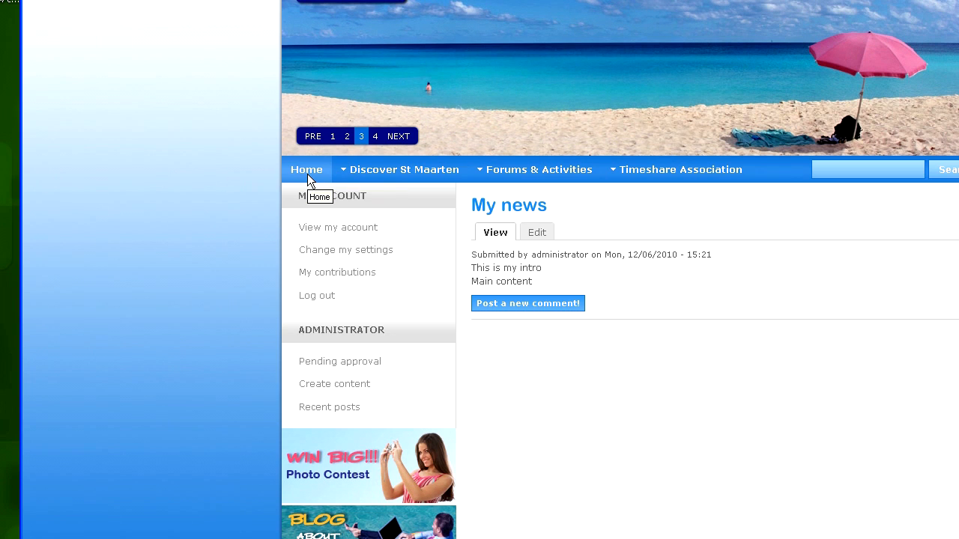
mouse_move(646, 169)
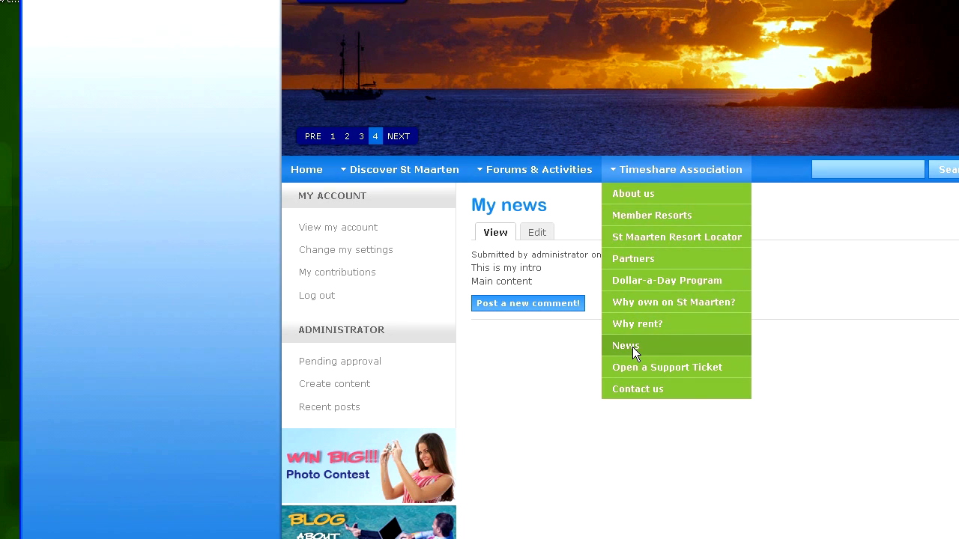
click(633, 347)
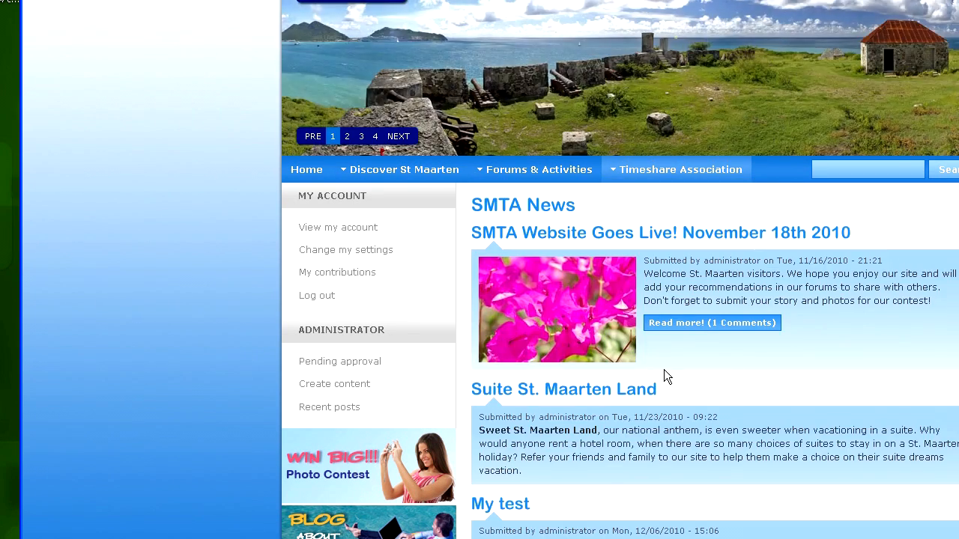
scroll(664, 375, down, 5)
scroll(664, 375, up, 2)
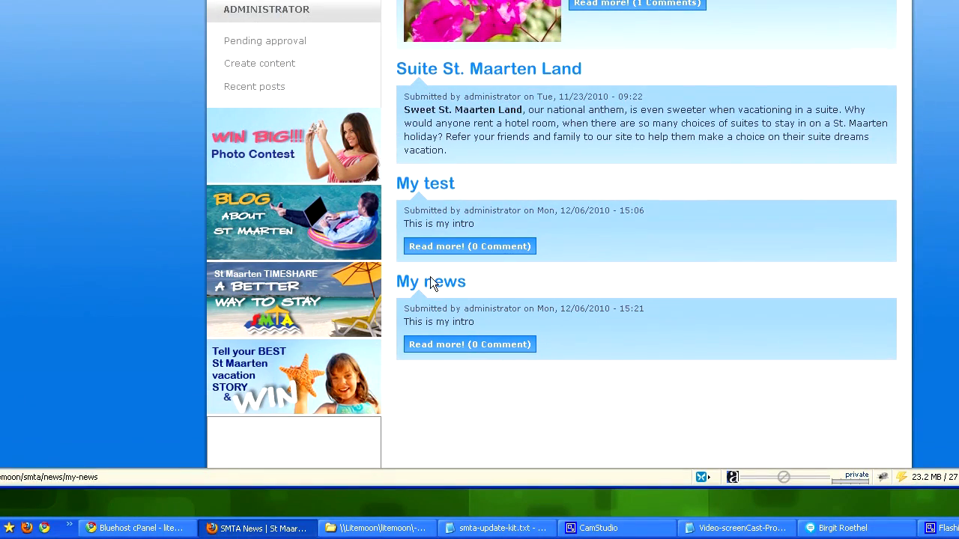
scroll(617, 135, up, 2)
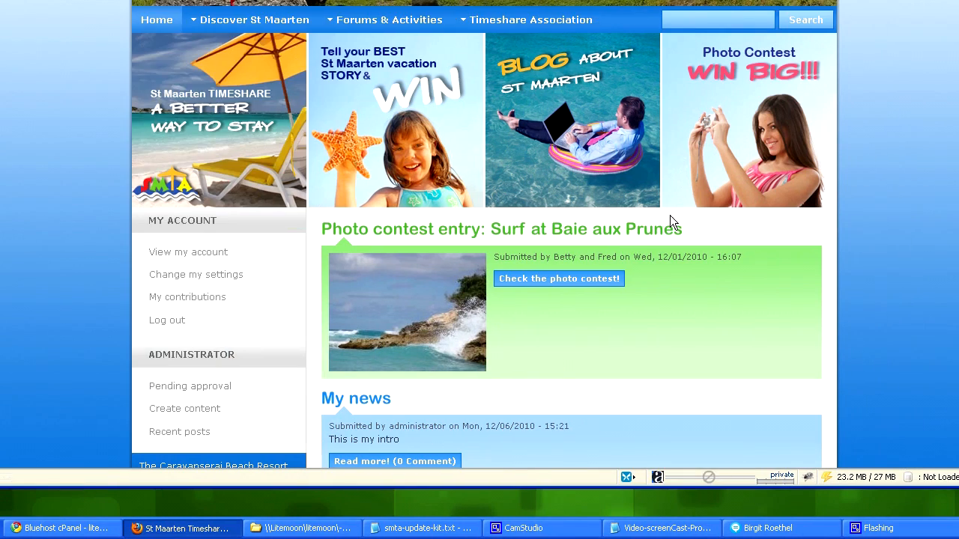
- Open the My news entry from the home page for editing
scroll(746, 215, down, 4)
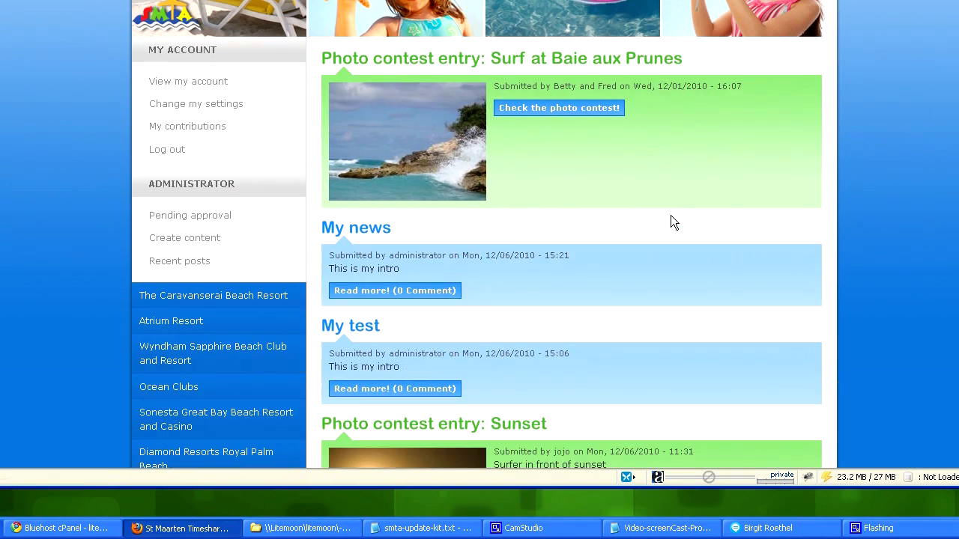
click(374, 230)
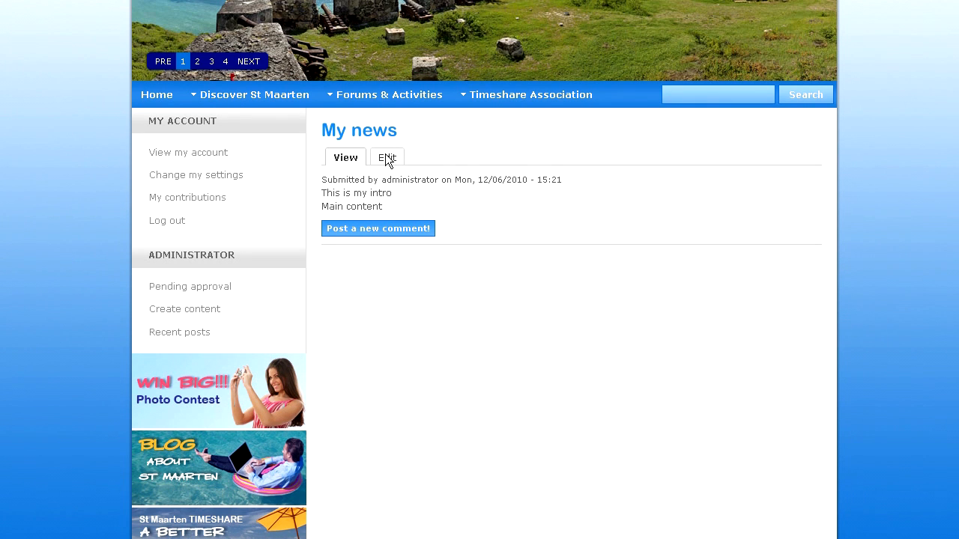
click(387, 159)
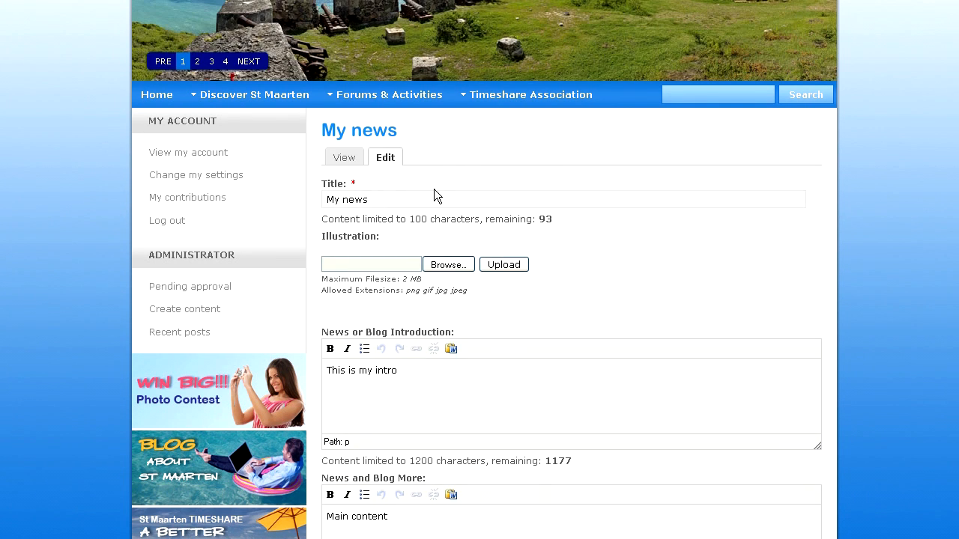
- Turn off front page promotion in the My news entry's publishing options and save the entry
scroll(552, 249, down, 5)
scroll(553, 250, down, 1)
click(389, 189)
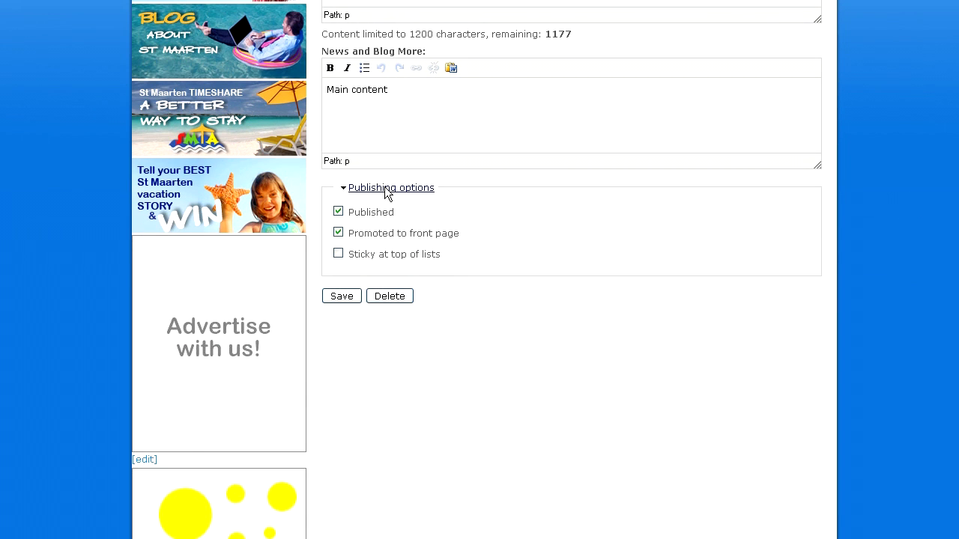
click(338, 233)
scroll(457, 232, up, 4)
scroll(435, 285, up, 2)
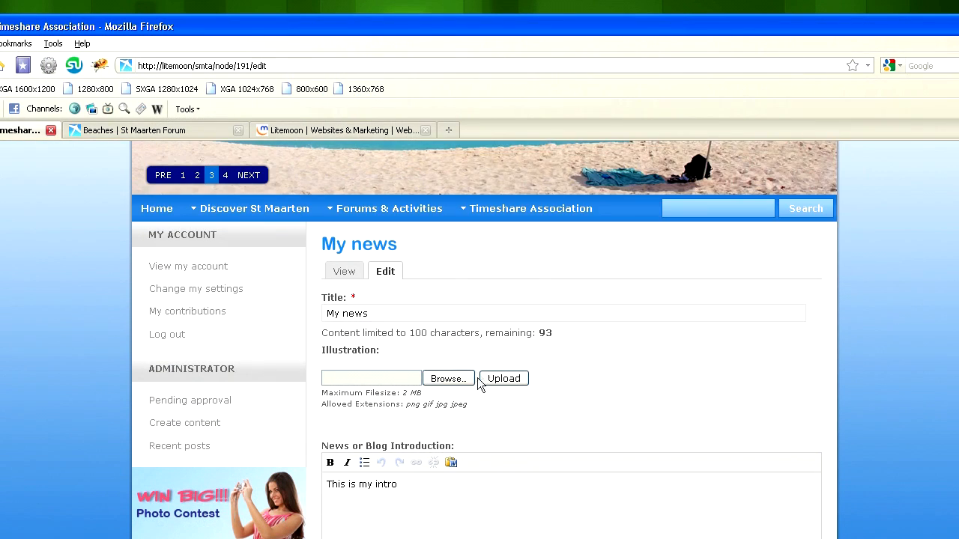
scroll(473, 356, down, 5)
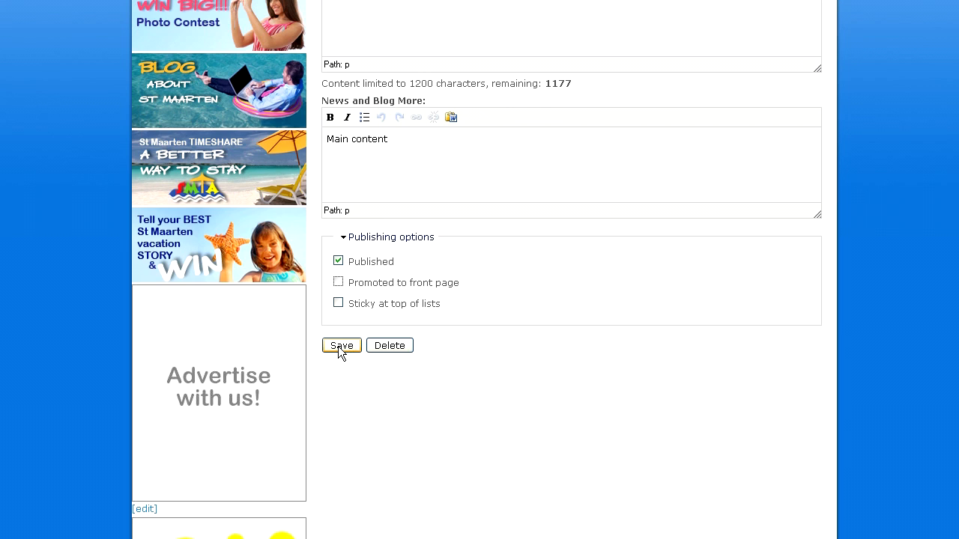
click(338, 347)
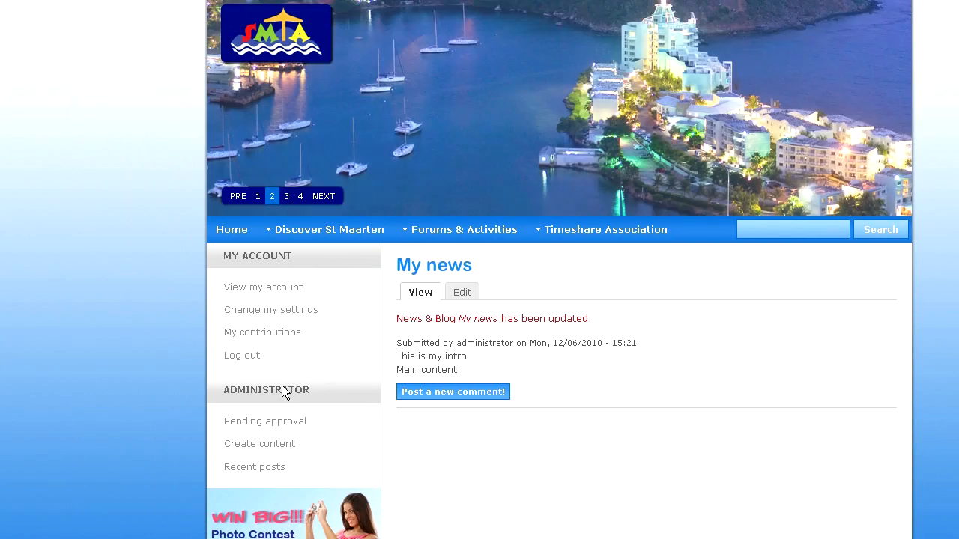
- View the content types available for creation and examine the introduction and themes on the All Forums page
scroll(310, 389, down, 1)
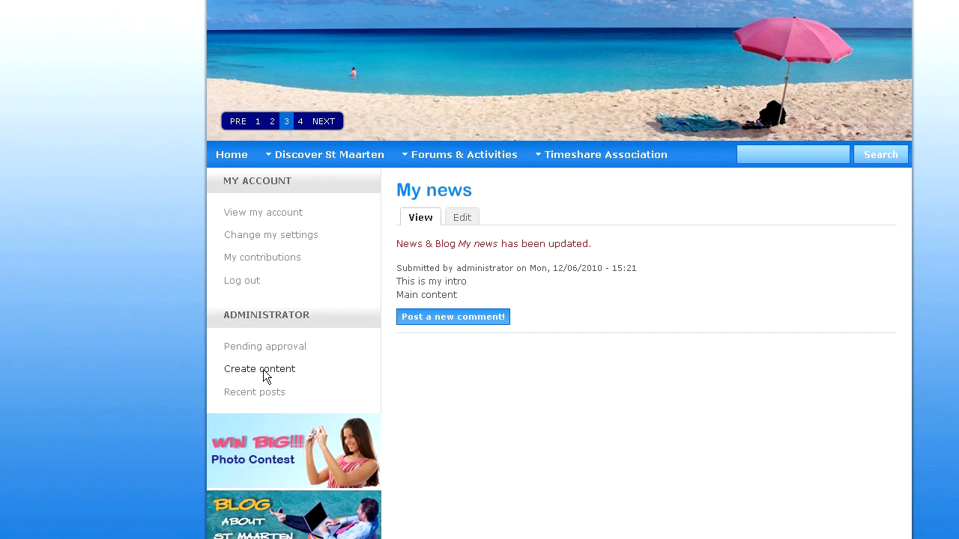
click(263, 370)
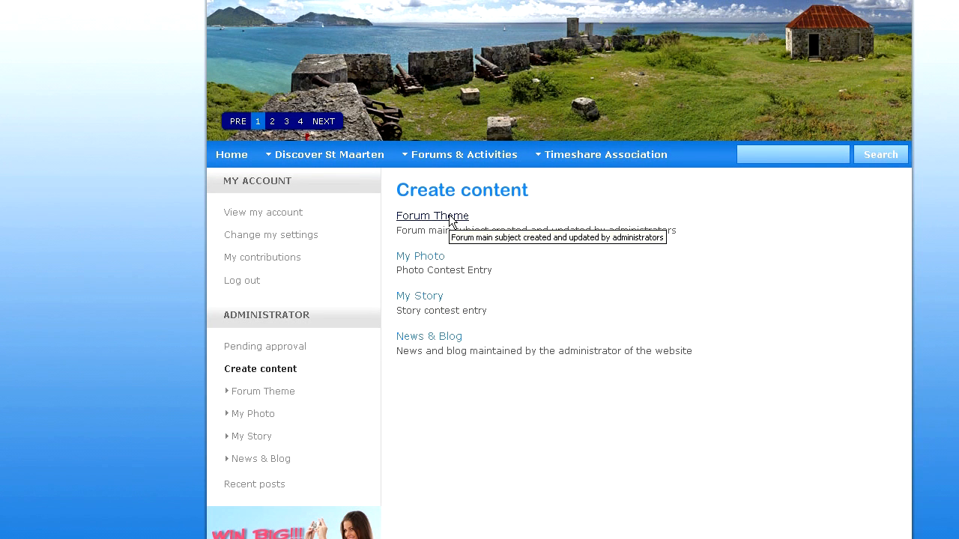
mouse_move(455, 161)
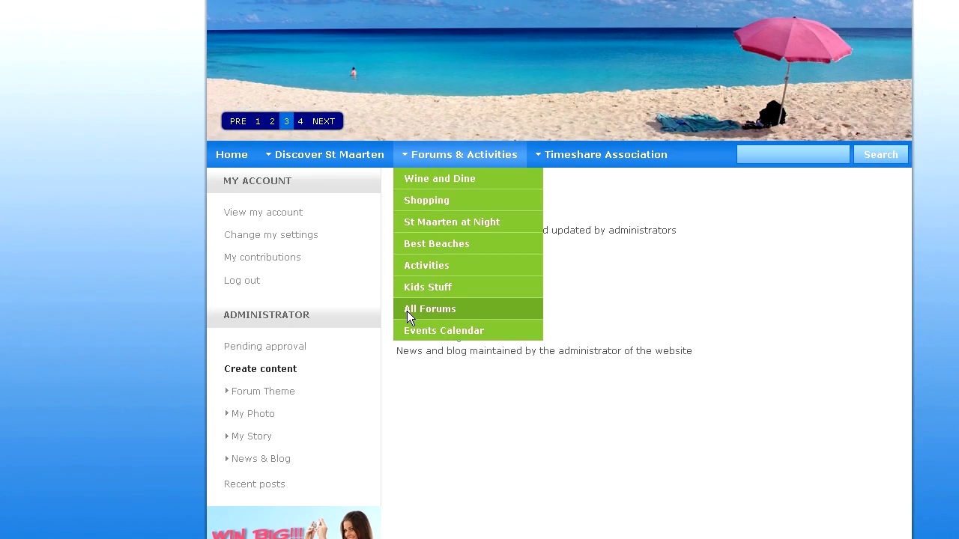
click(406, 311)
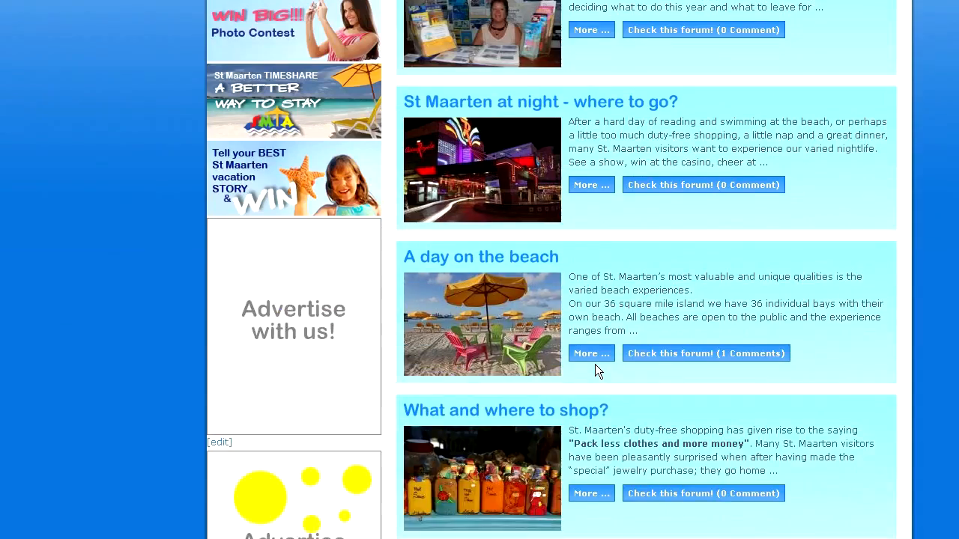
scroll(595, 364, down, 7)
scroll(558, 234, up, 7)
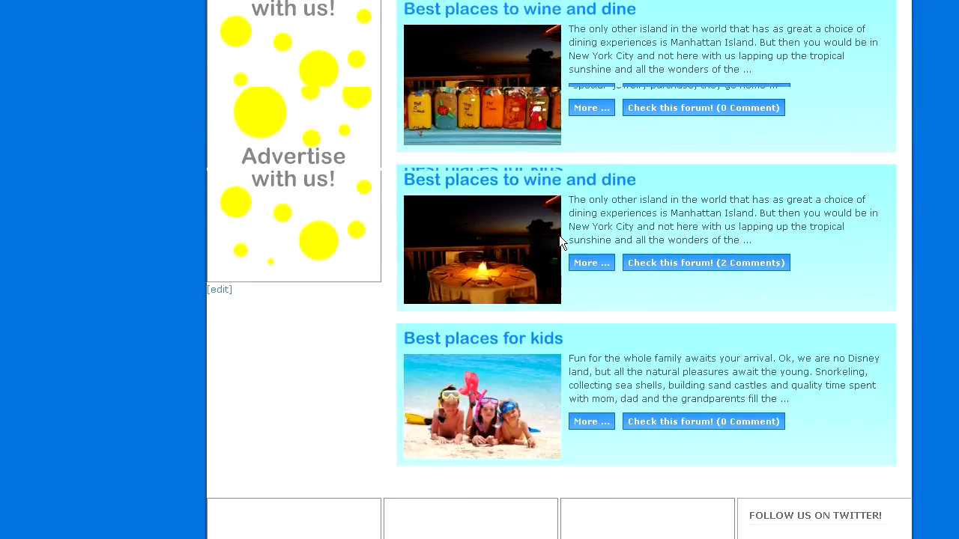
scroll(569, 237, up, 4)
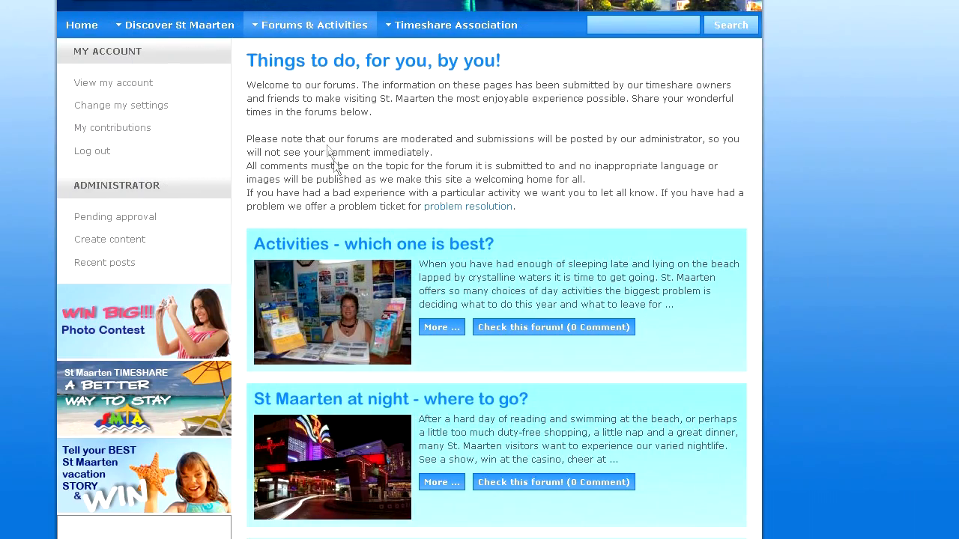
scroll(338, 231, down, 7)
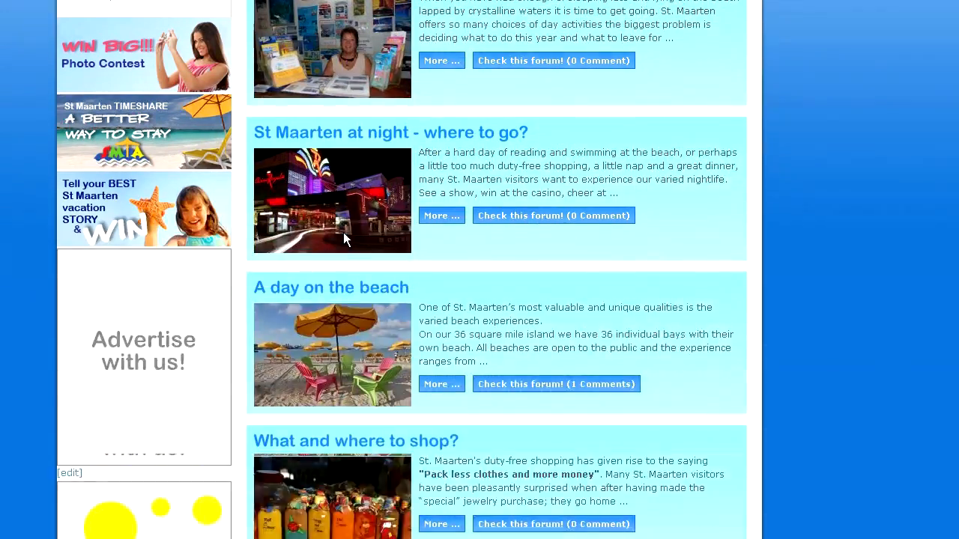
scroll(345, 237, down, 3)
scroll(345, 238, up, 10)
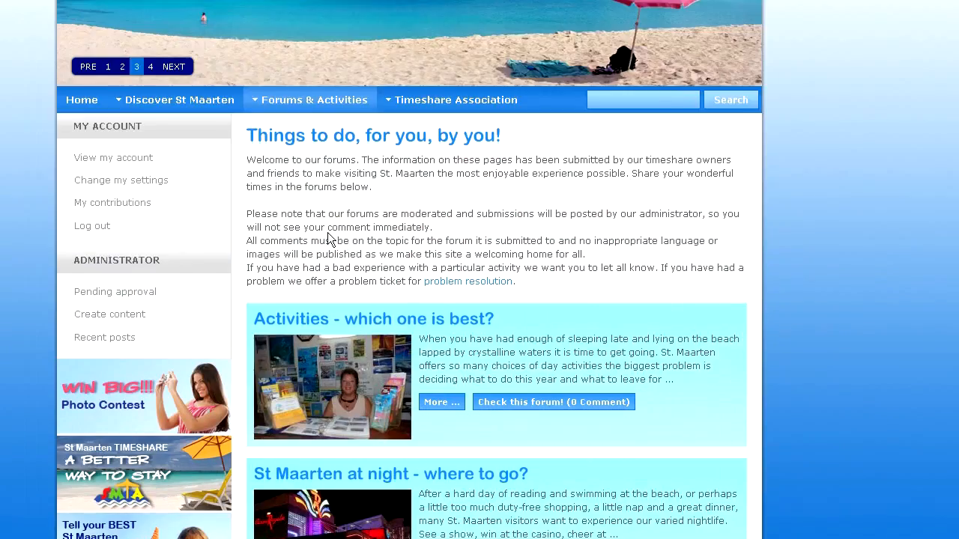
- Start a new Forum Theme and enter "The best bars on sxm" as its title
mouse_move(134, 109)
click(256, 391)
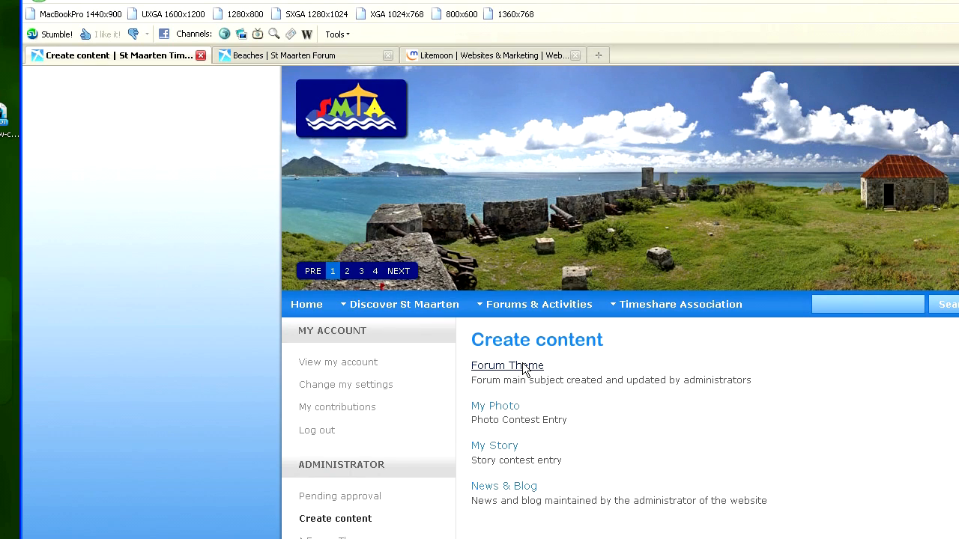
click(524, 367)
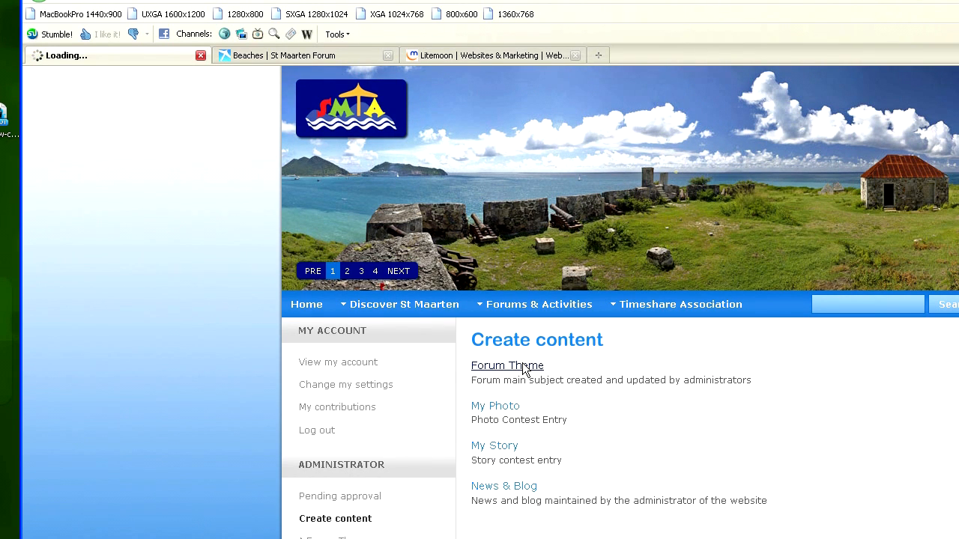
click(507, 383)
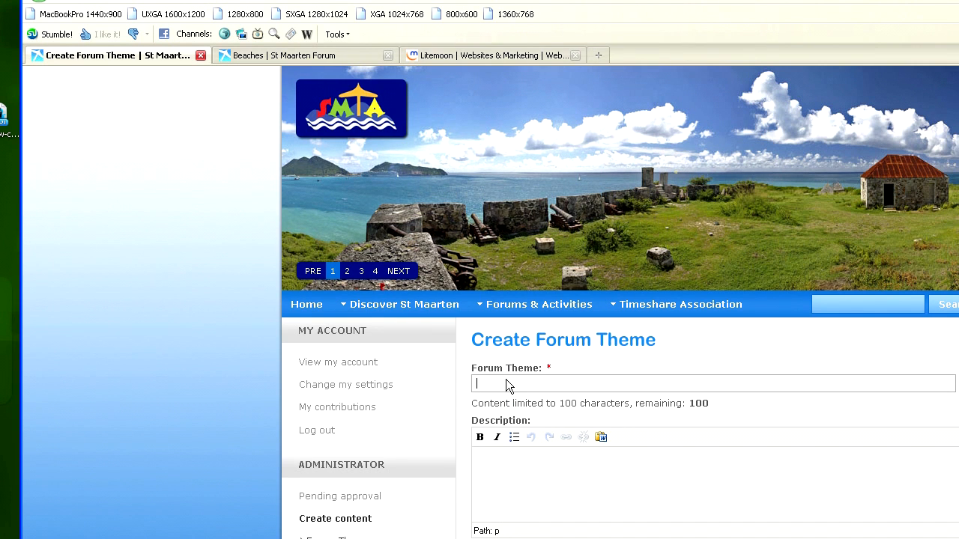
text(The best ba)
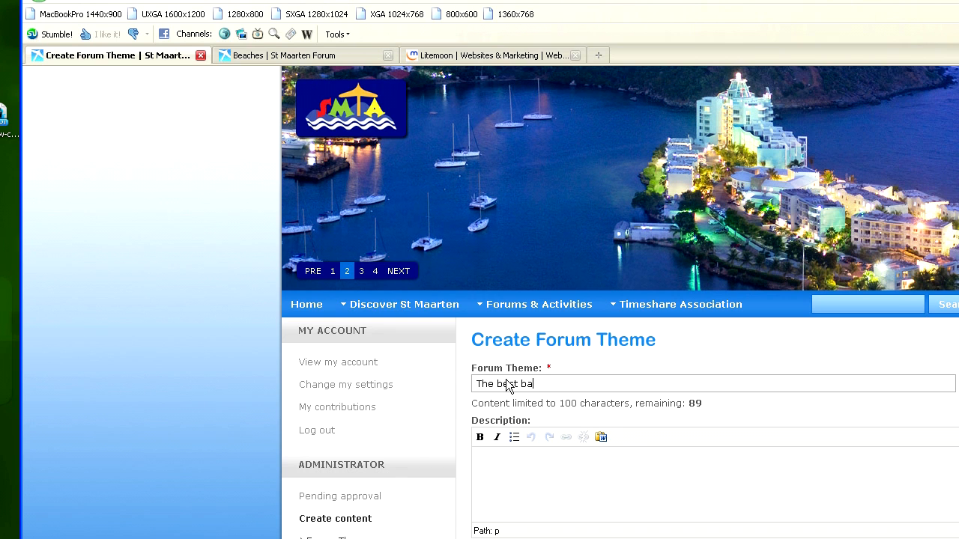
text(rtss on)
key(BackSpace)
key(BackSpace)
text(sxm)
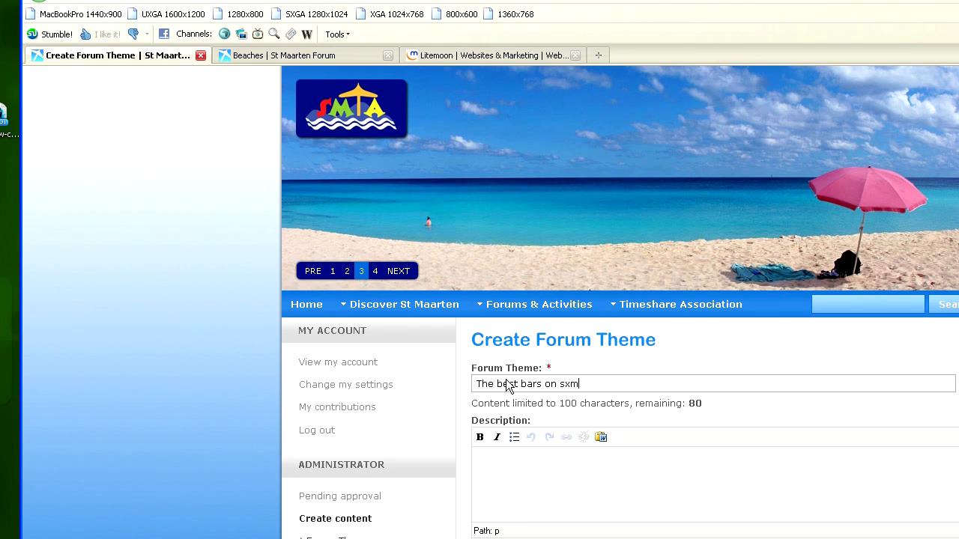
- Fill the forum theme's description with the placeholder text "dsf sdf g dfg dfg dfg ds fswpètortgdf dgrfhz h reégakpègmaer lejg fyd"
scroll(635, 327, down, 3)
click(620, 336)
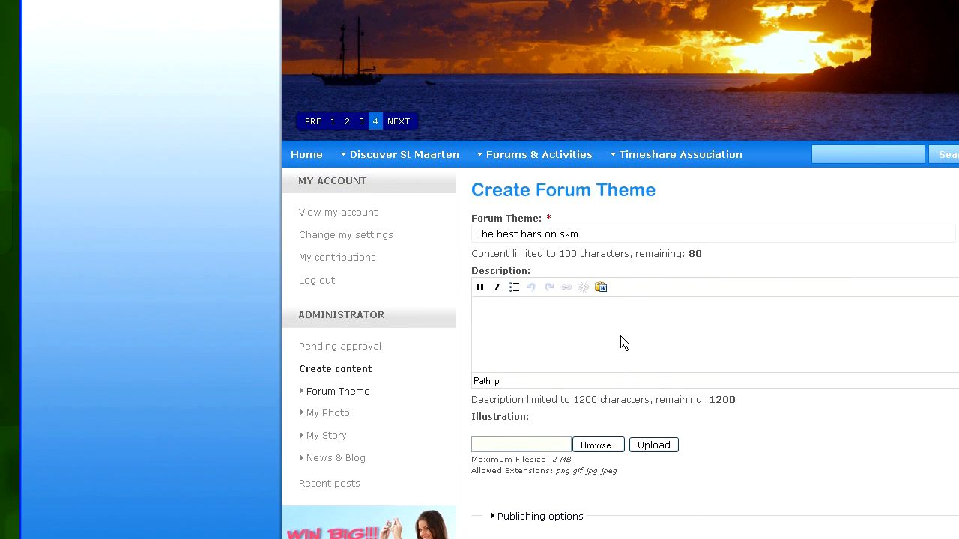
text(dsf sdf g dfg dfg dfg  ds fswpètortgdf  dgrfhz h reégak)
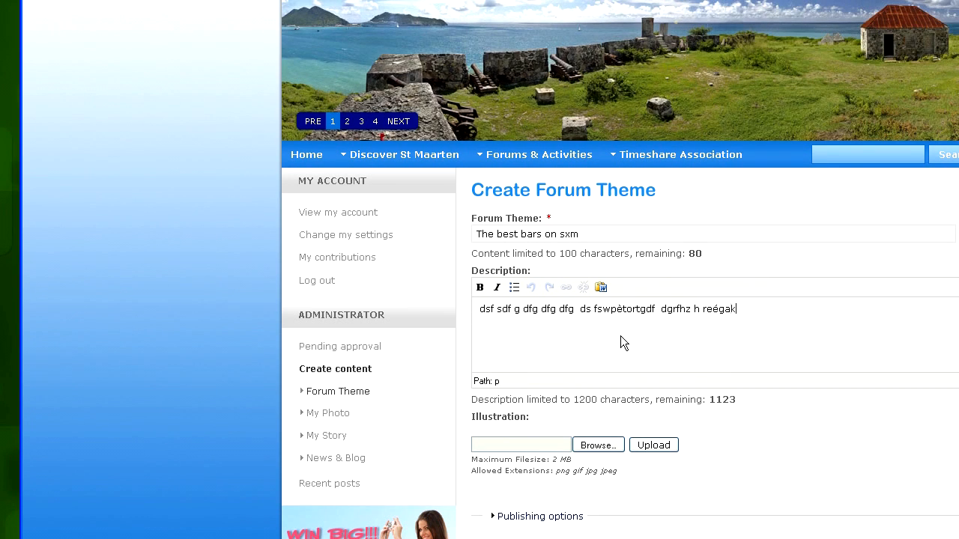
text(pègmaer lejg fyd)
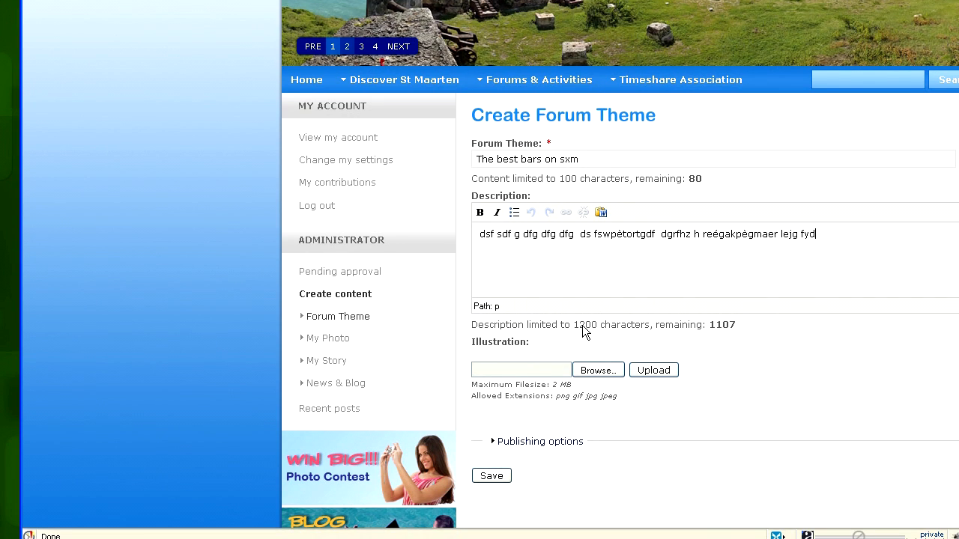
key(BackSpace)
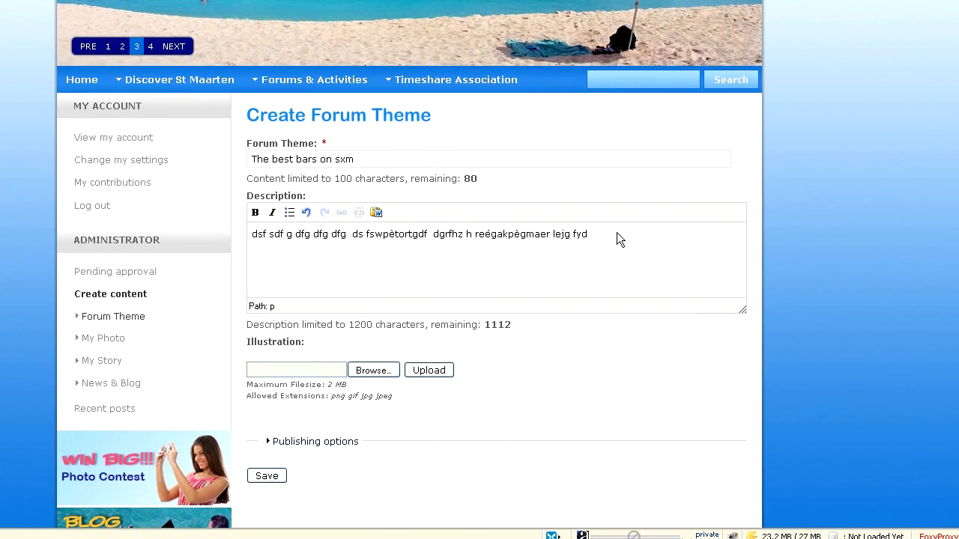
- Upload wpDL11.jpg from the Desktop as the illustration and save the new forum theme
click(369, 376)
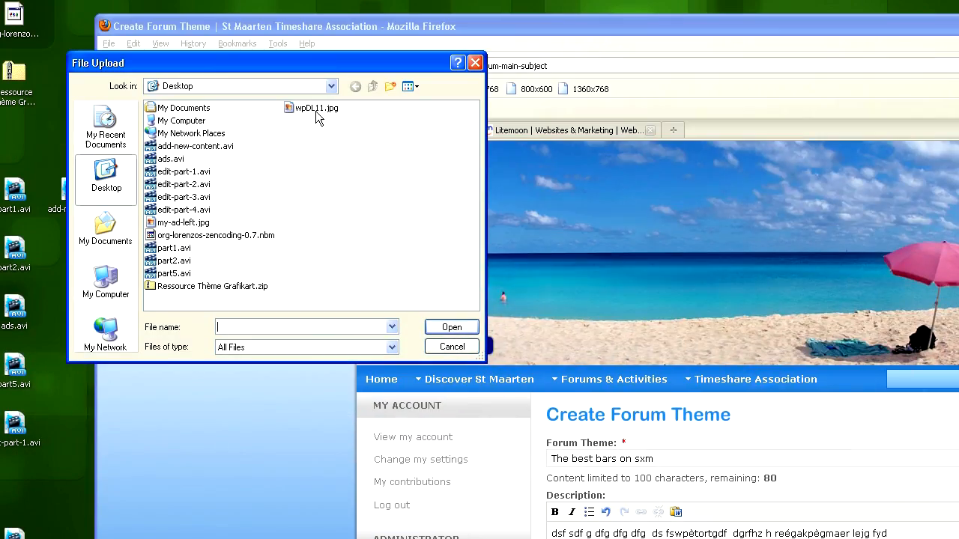
click(316, 109)
click(452, 327)
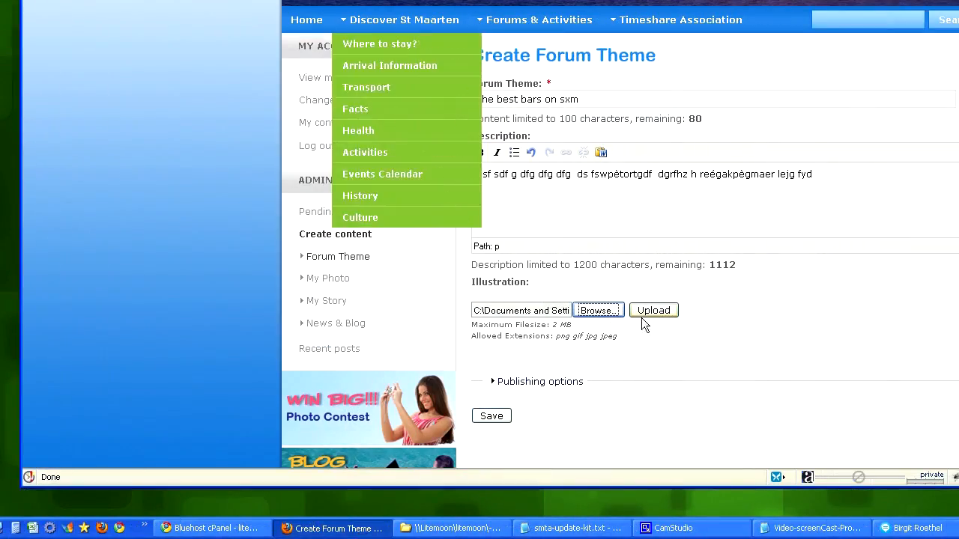
click(651, 311)
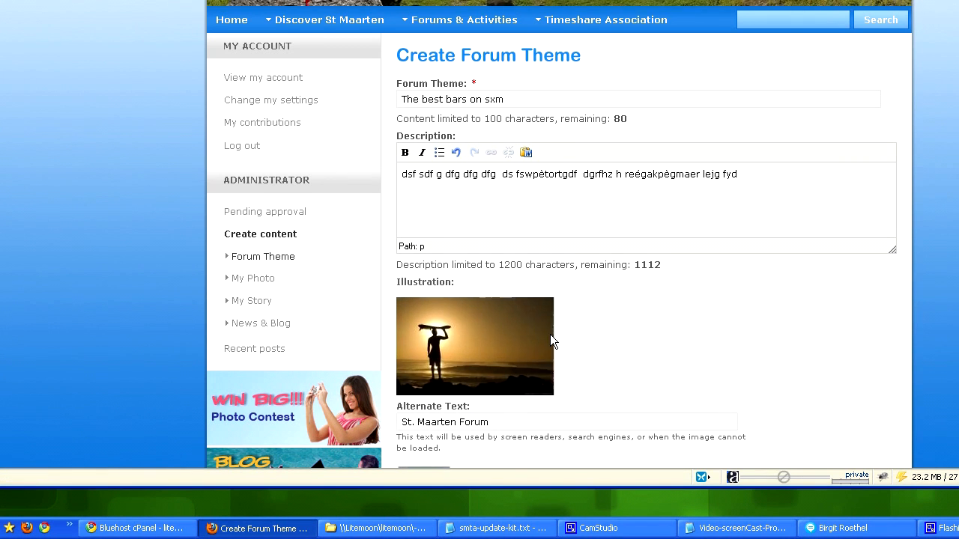
scroll(524, 326, down, 4)
click(422, 374)
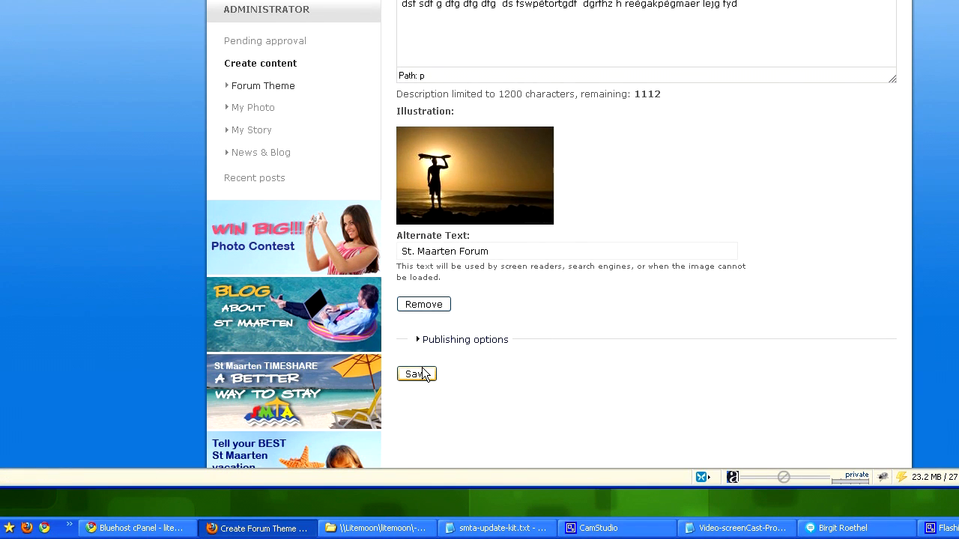
scroll(421, 372, down, 1)
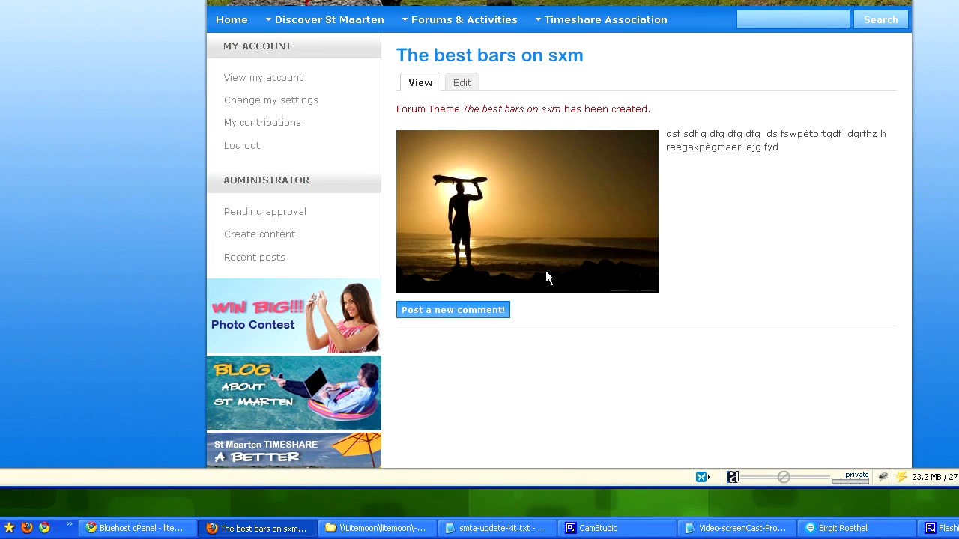
- Open the All Forums page and look for the new The best bars on sxm theme in the list
scroll(487, 183, up, 4)
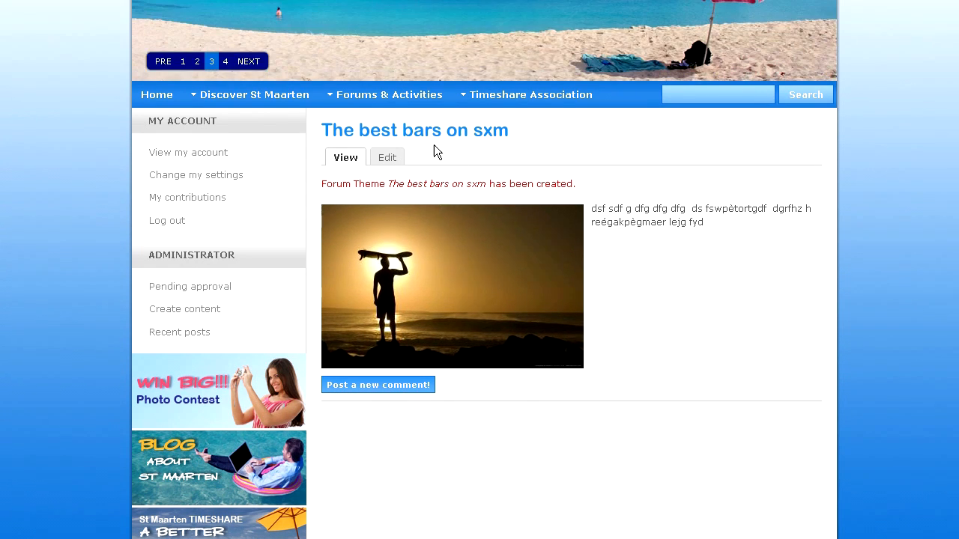
mouse_move(400, 19)
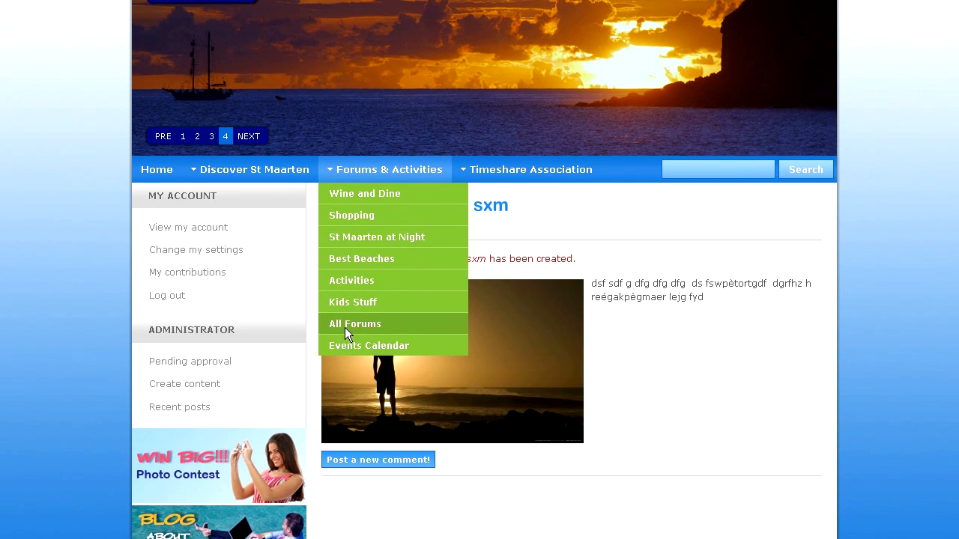
click(345, 328)
scroll(558, 317, down, 9)
scroll(553, 327, down, 6)
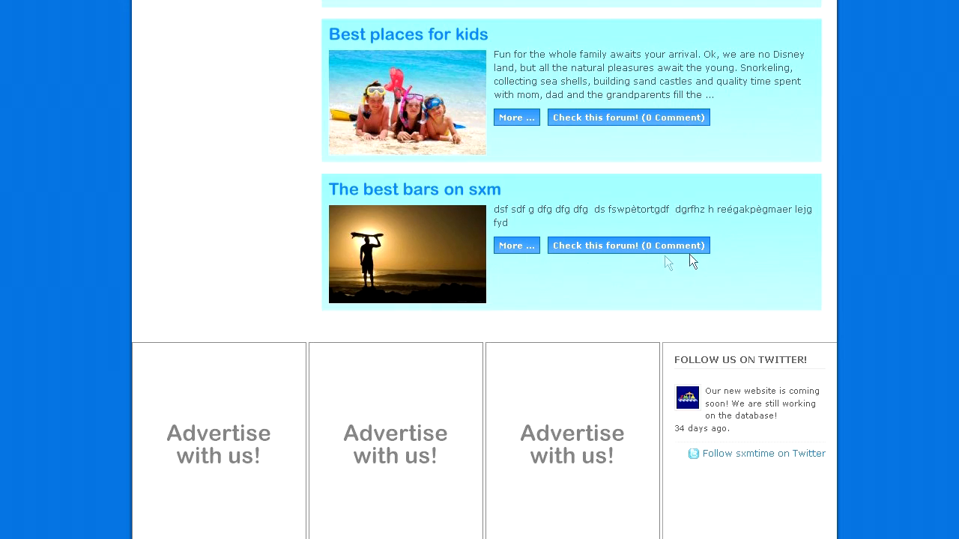
scroll(510, 247, up, 3)
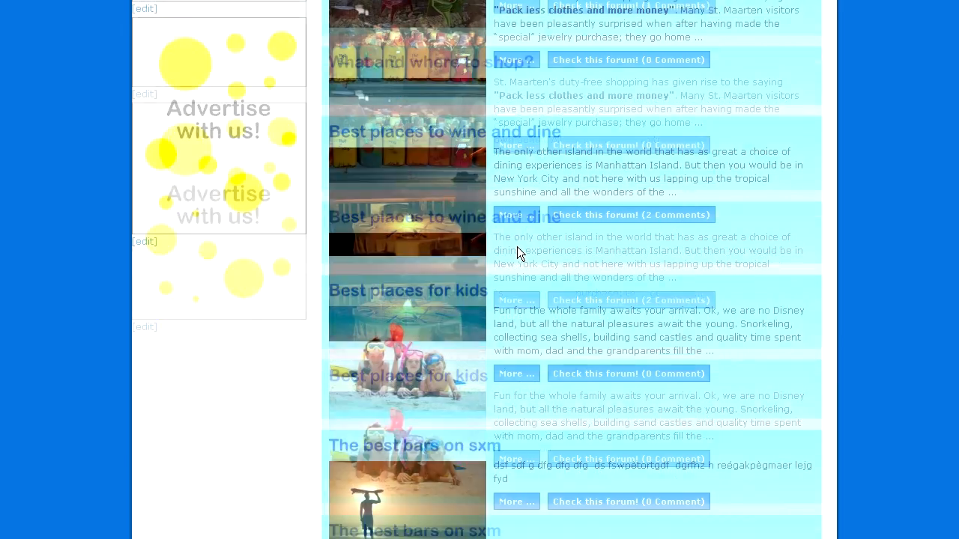
scroll(517, 247, up, 8)
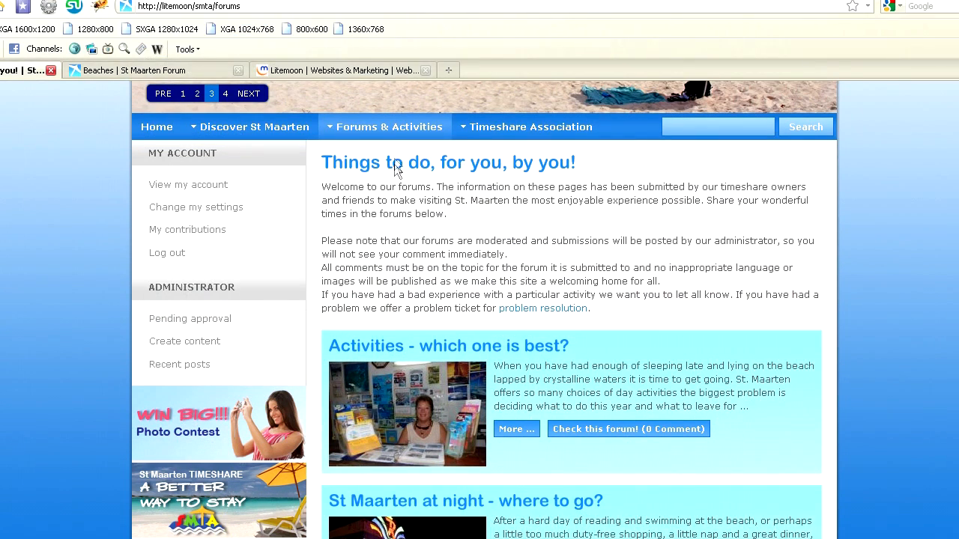
- Open the theme The best bars on sxm from the forum list for editing
mouse_move(387, 187)
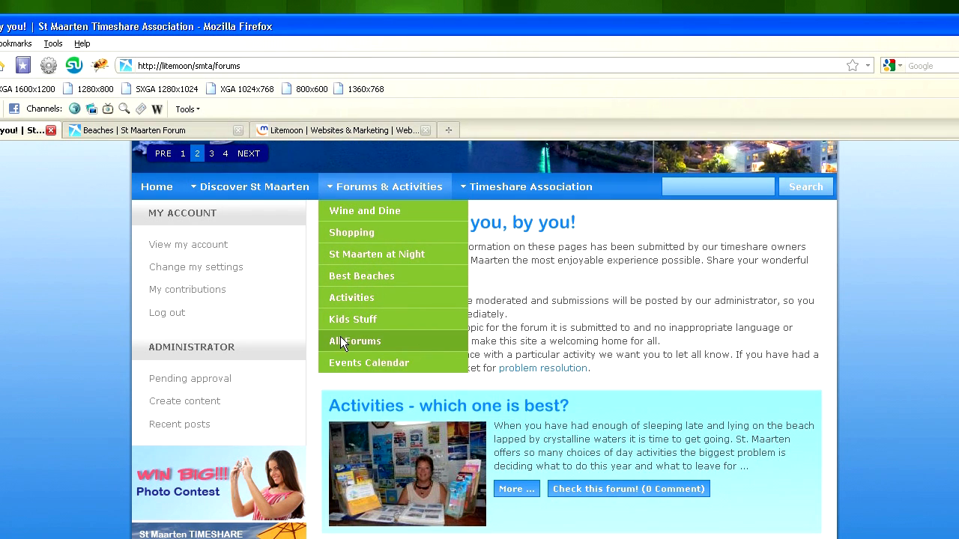
scroll(513, 346, down, 10)
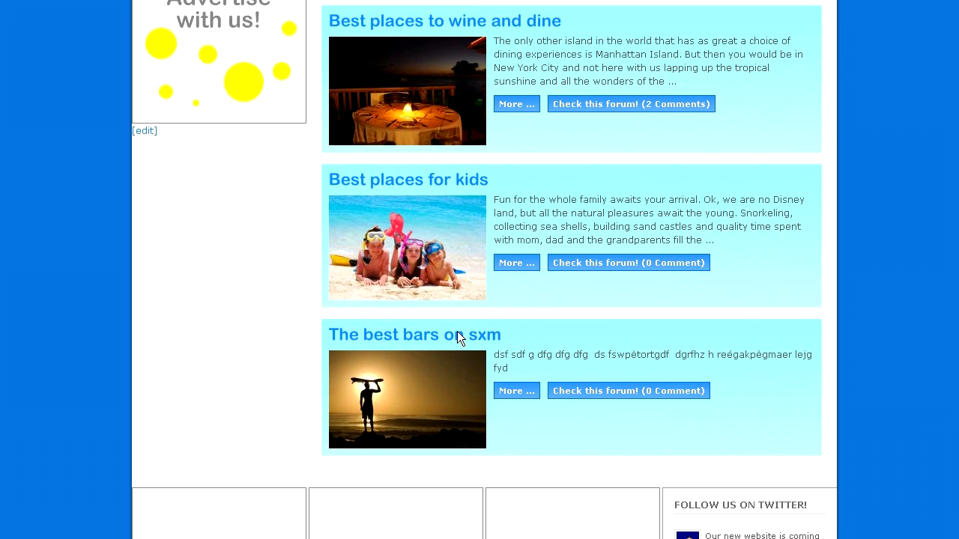
click(457, 334)
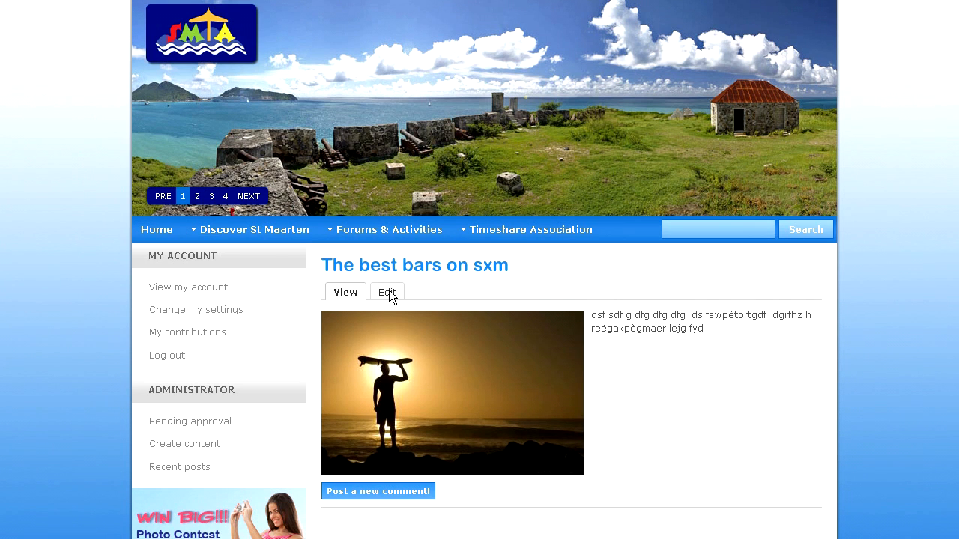
click(387, 293)
- Promote The best bars on sxm to the front page in its publishing options and save it
scroll(471, 337, down, 5)
click(390, 321)
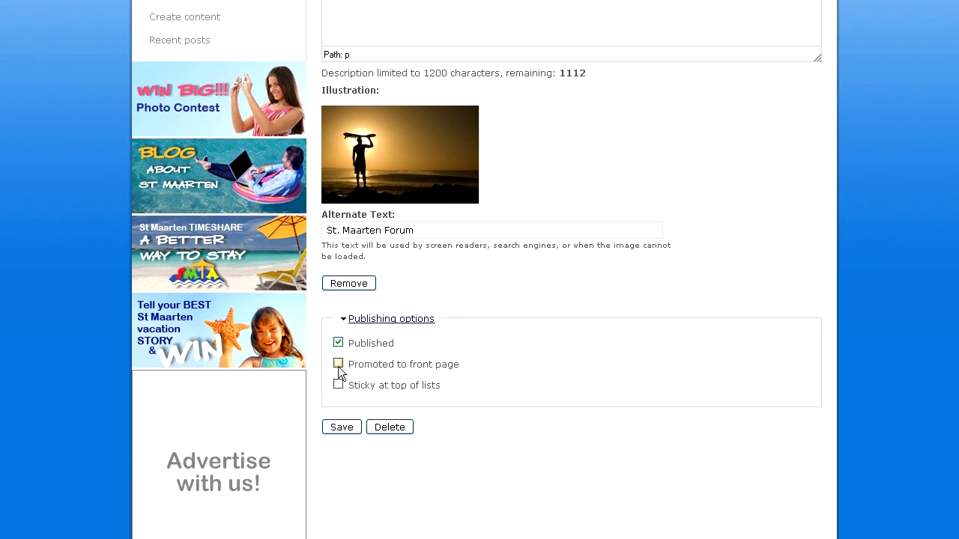
click(338, 363)
scroll(344, 340, down, 2)
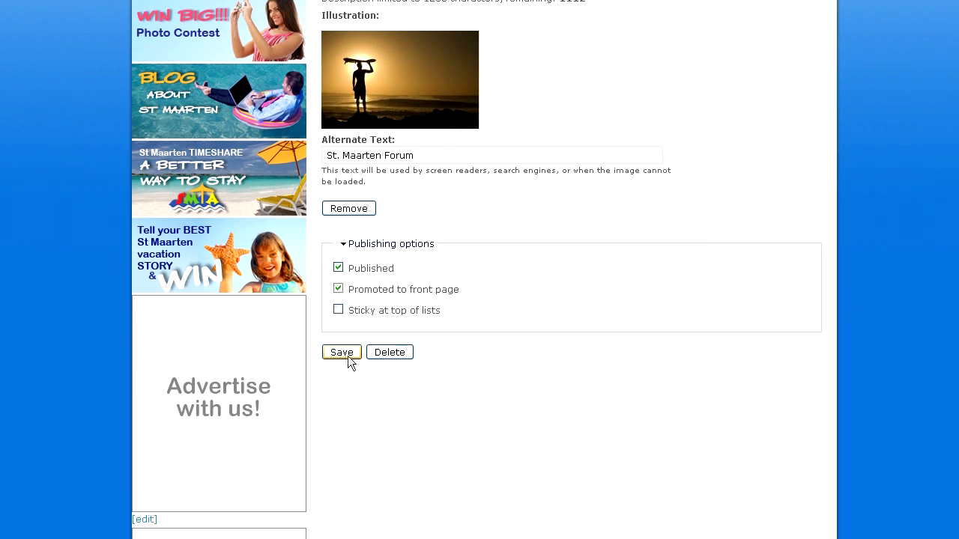
click(349, 357)
- Look for The best bars on sxm among the entries on the home page
scroll(348, 360, down, 1)
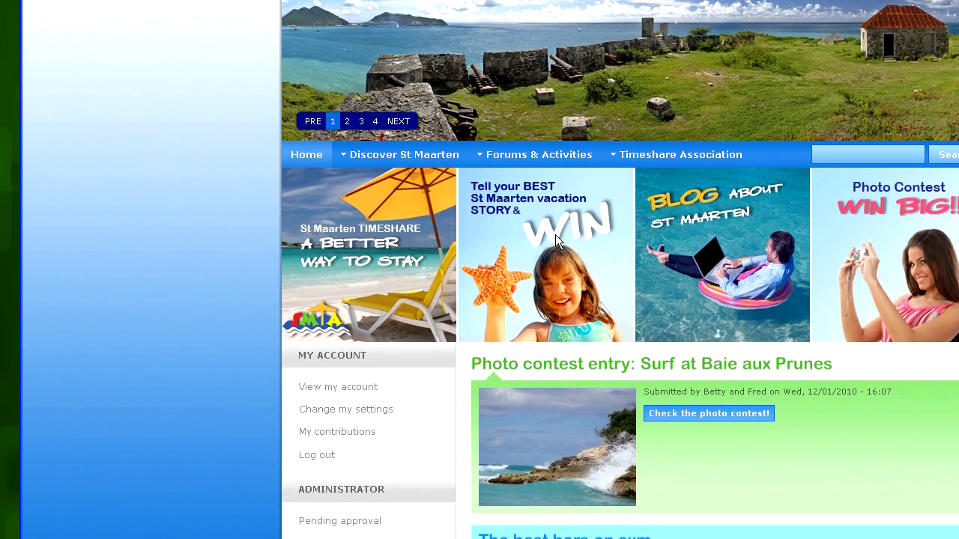
scroll(577, 234, down, 3)
scroll(578, 235, down, 2)
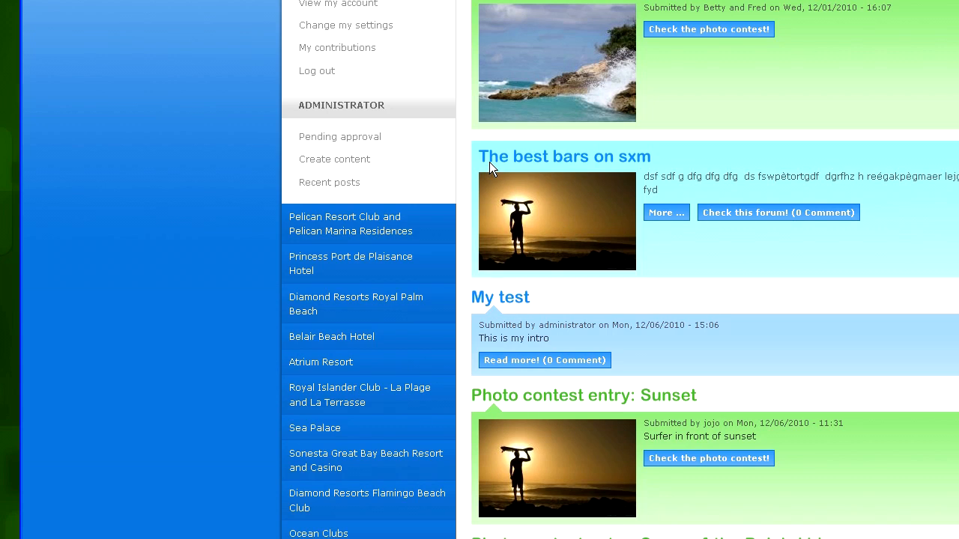